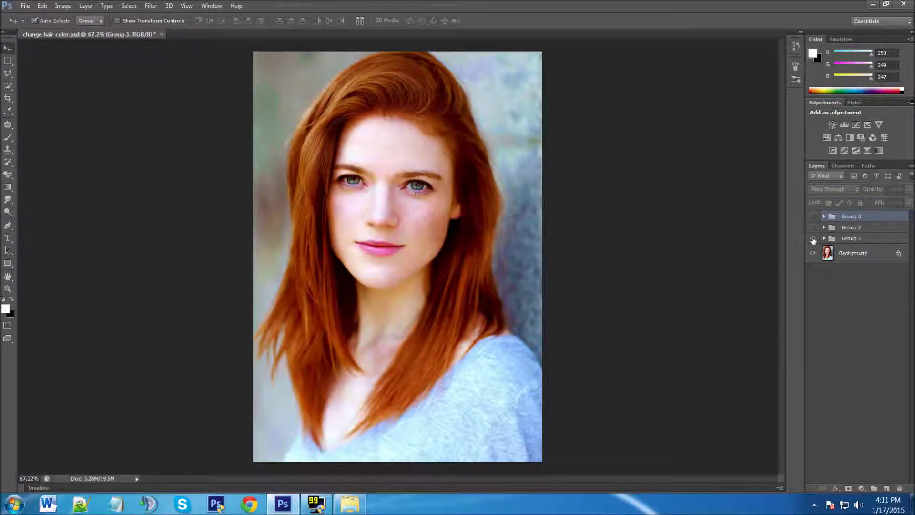
Show and hide Group 1, Group 2 and Group 3 in turn to preview the different hair colors
click(813, 239)
click(813, 228)
click(814, 225)
click(813, 216)
click(813, 217)
click(813, 239)
click(813, 239)
click(813, 228)
click(814, 227)
click(814, 217)
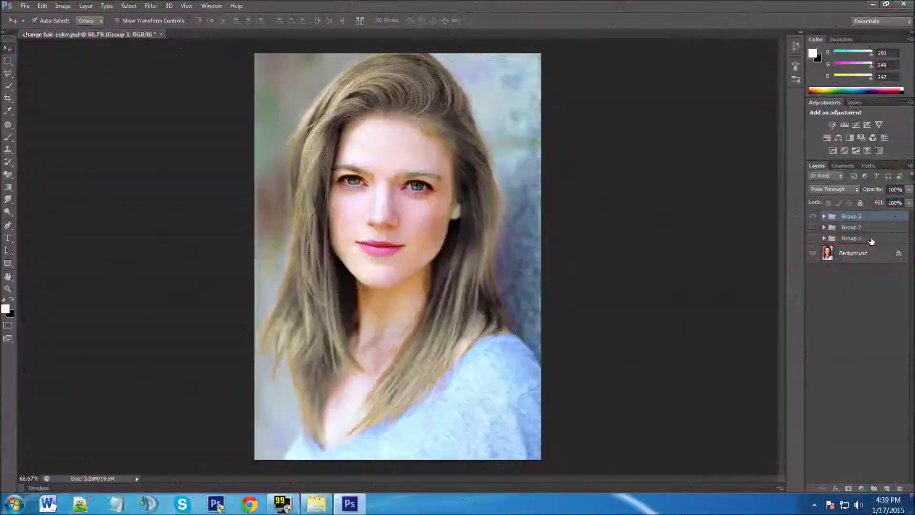
Delete Group 1, Group 2 and Group 3, keeping only the Background layer
shift+click(872, 238)
drag(879, 219, 901, 488)
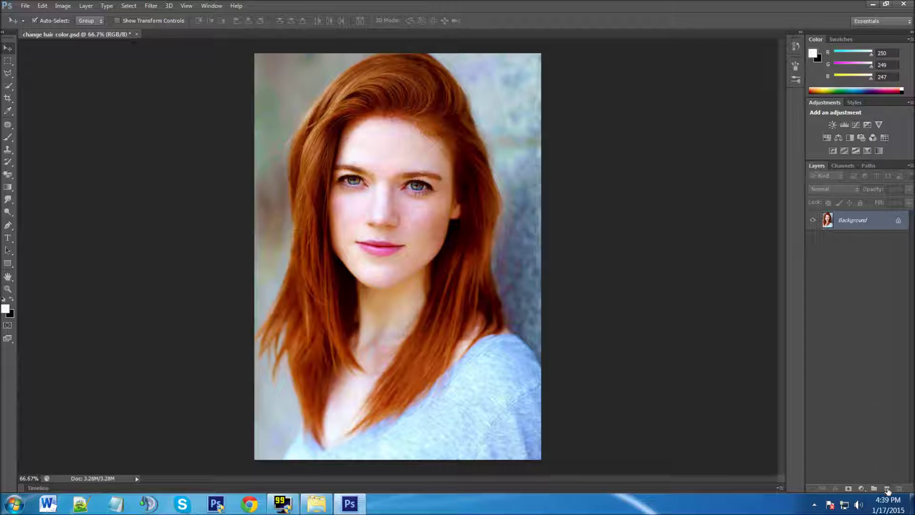
Create a new empty layer above the Background, put it in a group named black and select the layer inside
click(887, 489)
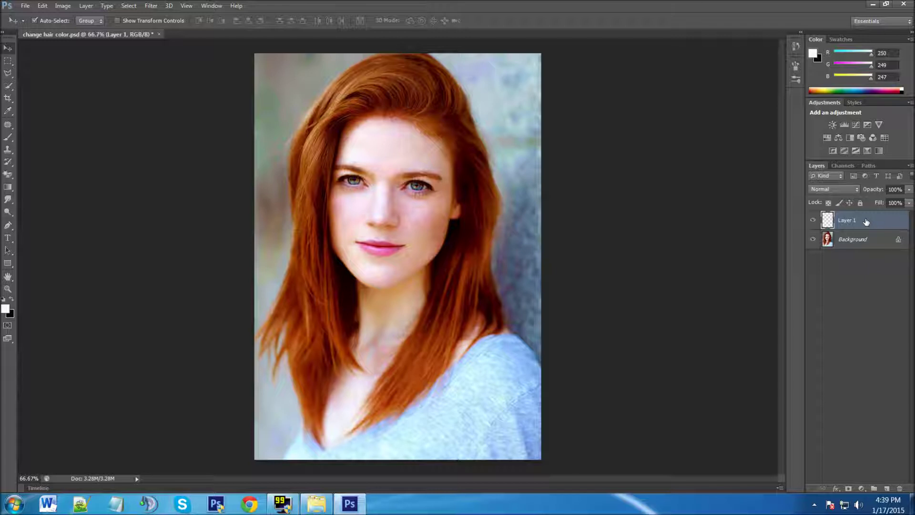
key(ctrl+g)
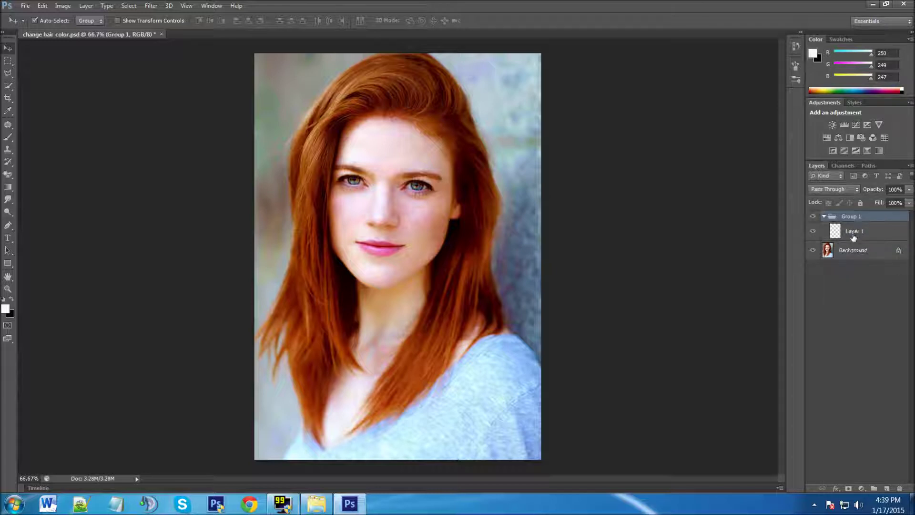
double_click(857, 217)
text(black)
click(854, 281)
click(857, 230)
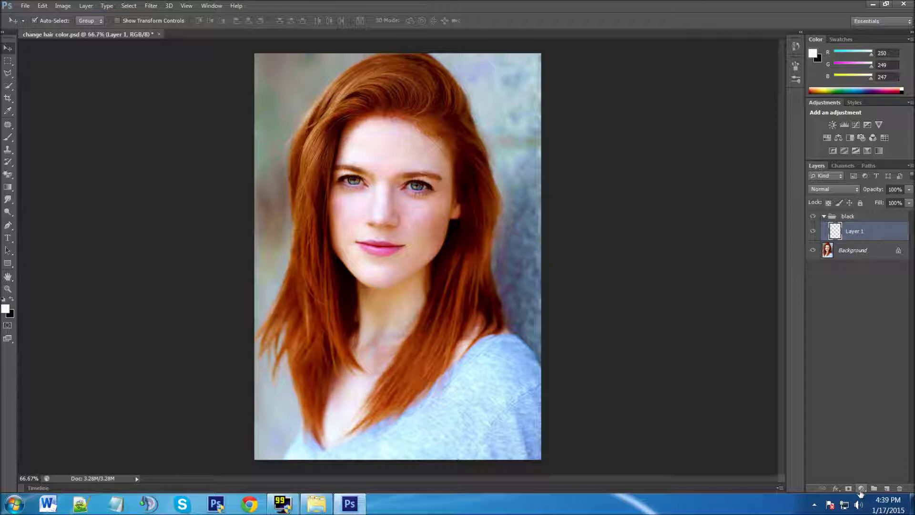
Add a Hue/Saturation adjustment layer above Layer 1 in the black group, keeping its settings clear of the photo
click(861, 489)
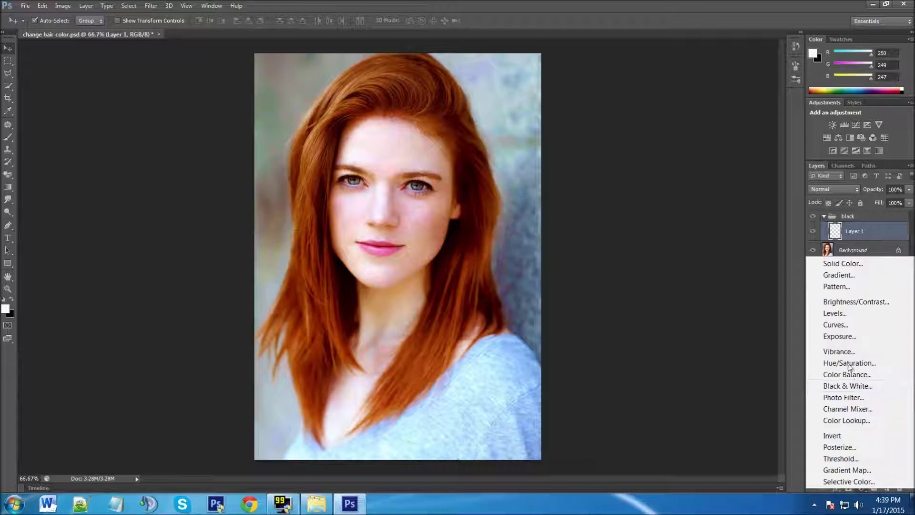
click(848, 364)
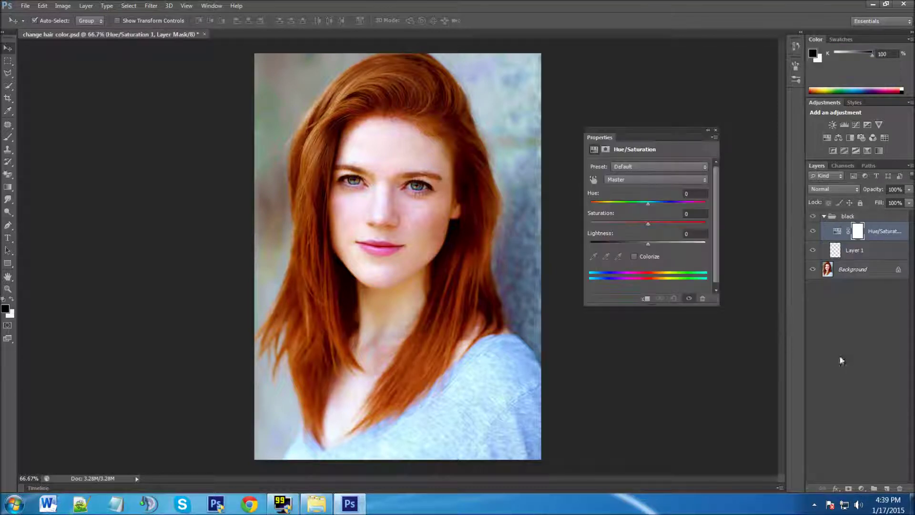
drag(638, 129, 628, 106)
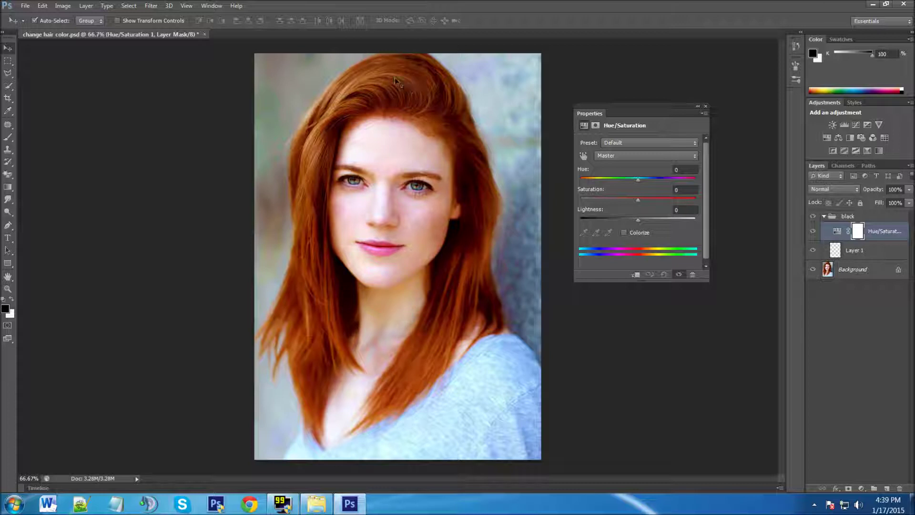
Target the Reds range in Hue/Saturation, sample the hair color with the eyedropper and choose the add-to-sample eyedropper
click(619, 156)
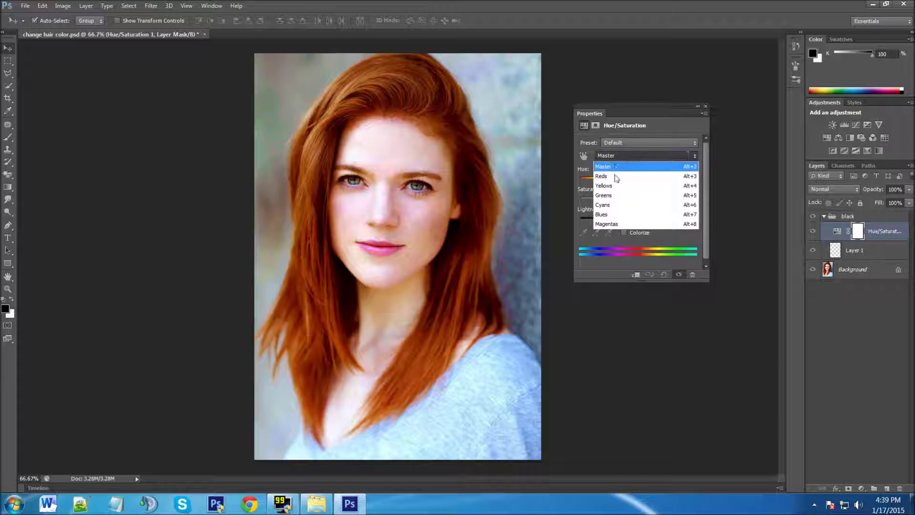
click(602, 175)
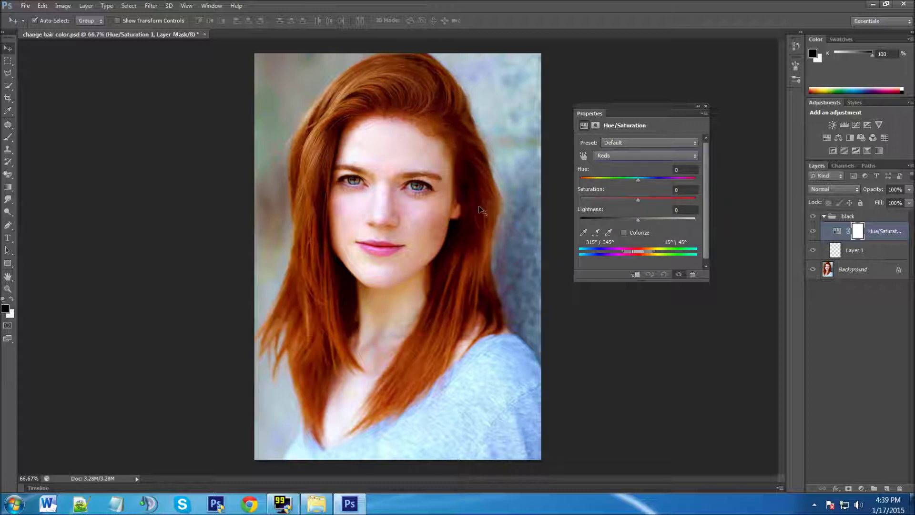
click(584, 233)
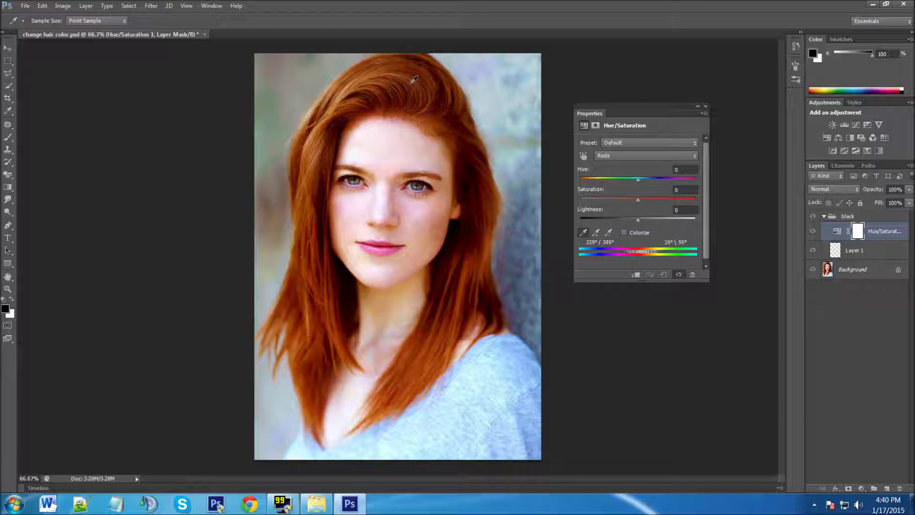
click(434, 138)
click(412, 229)
click(459, 310)
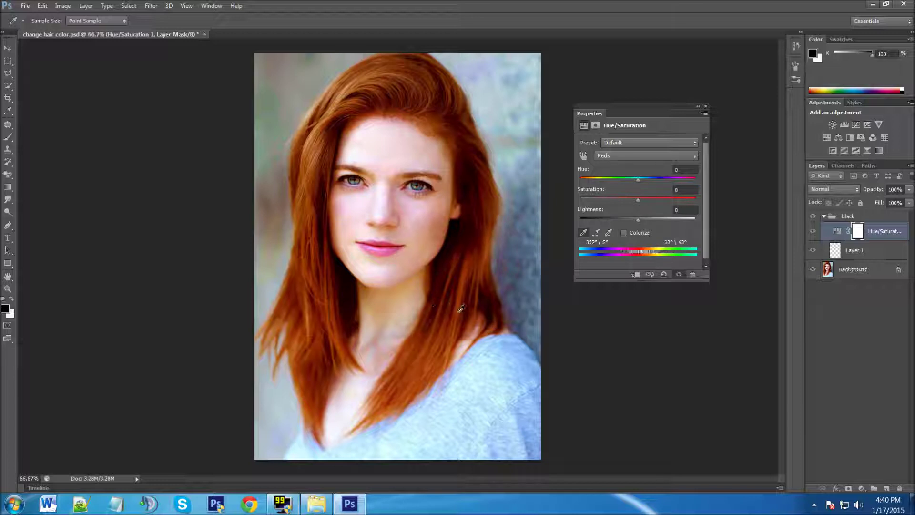
click(414, 87)
click(596, 234)
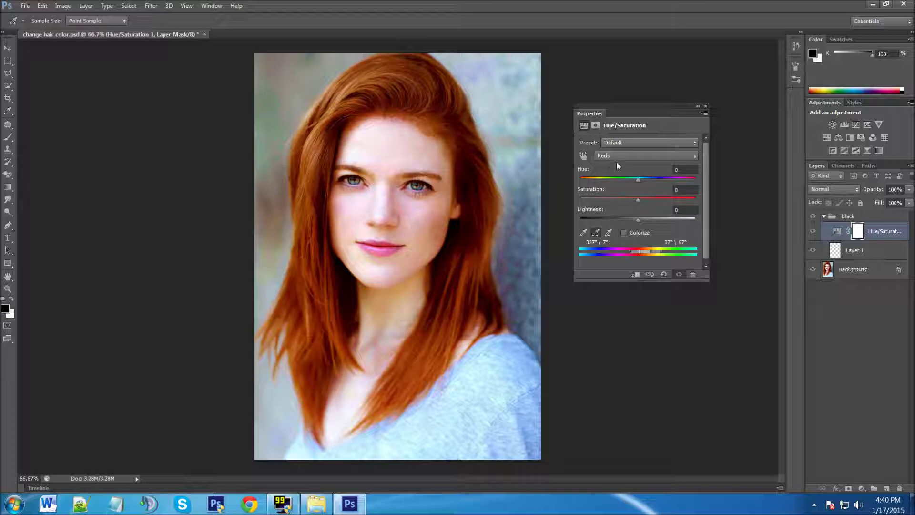
Darken the Reds with lightness -81 and saturation -69, and set their hue to +180
drag(638, 219, 605, 219)
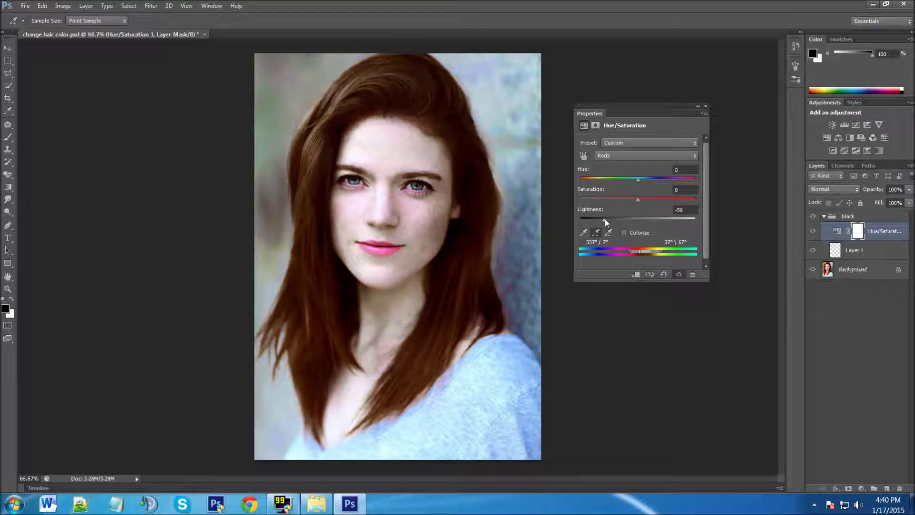
drag(604, 219, 591, 219)
drag(637, 199, 597, 199)
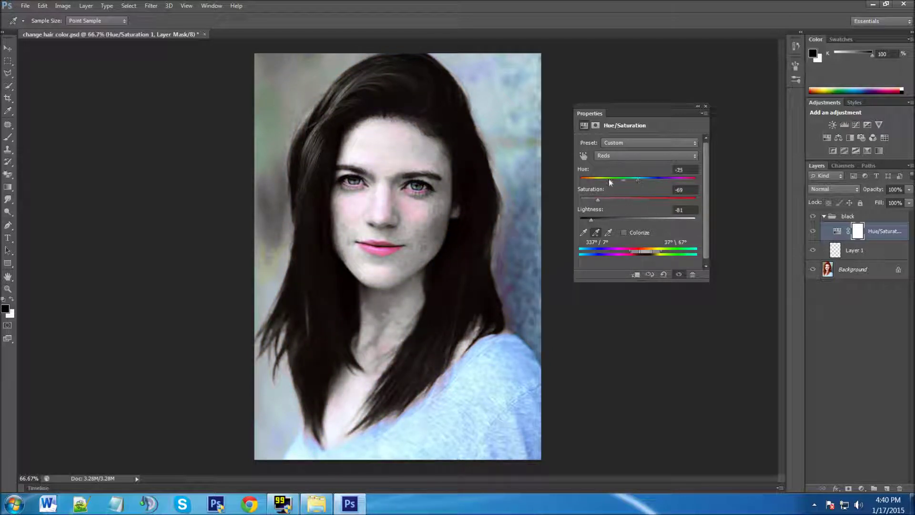
drag(607, 181, 641, 181)
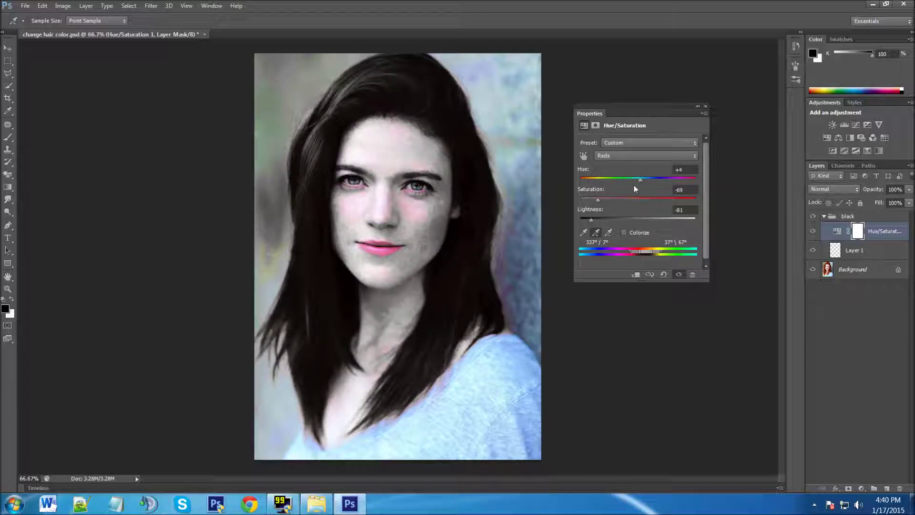
click(681, 170)
drag(642, 179, 693, 181)
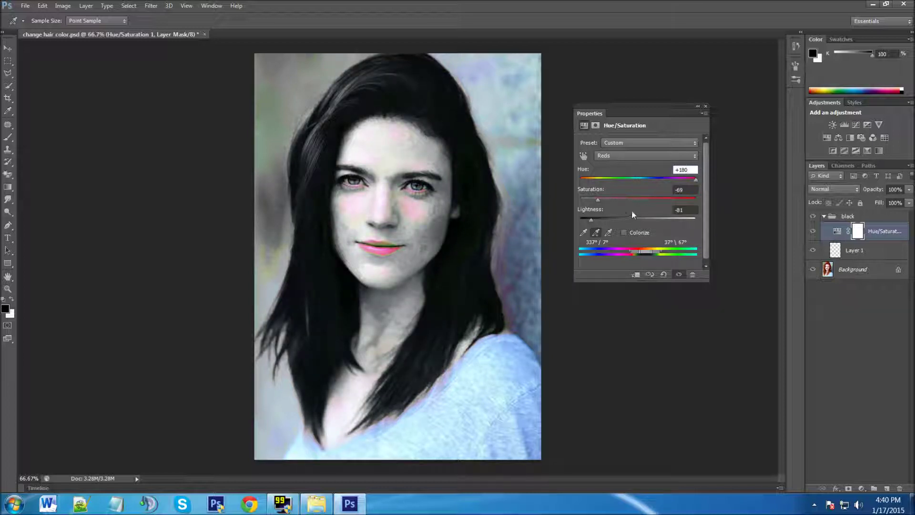
Refine the Reds adjustment to saturation -83 and lightness -63
key(Tab)
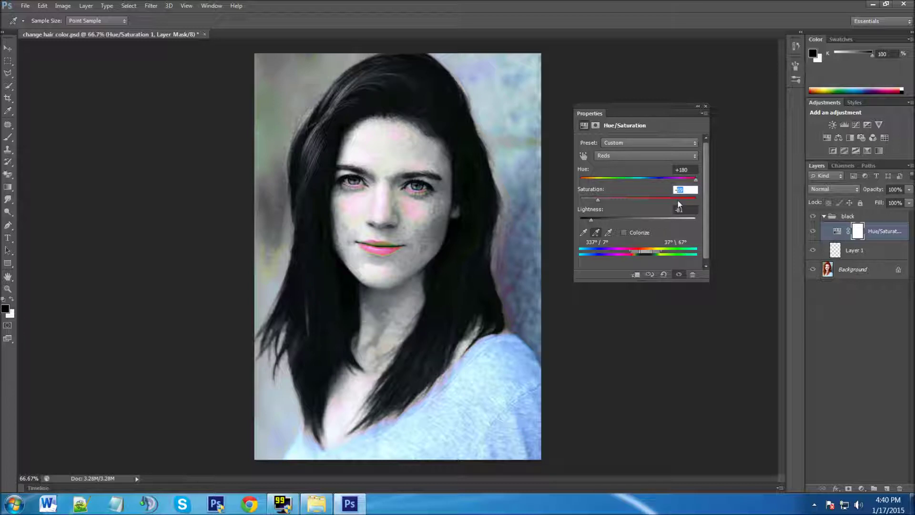
key(Tab)
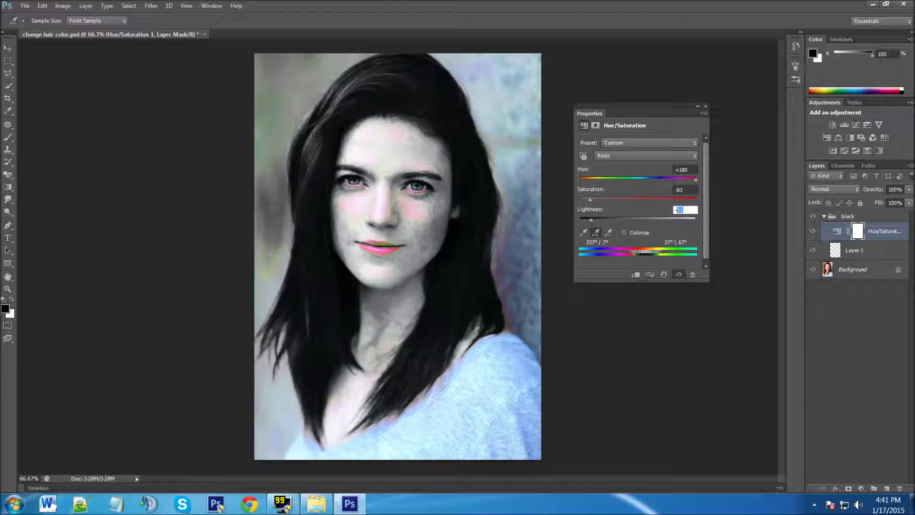
text(-69)
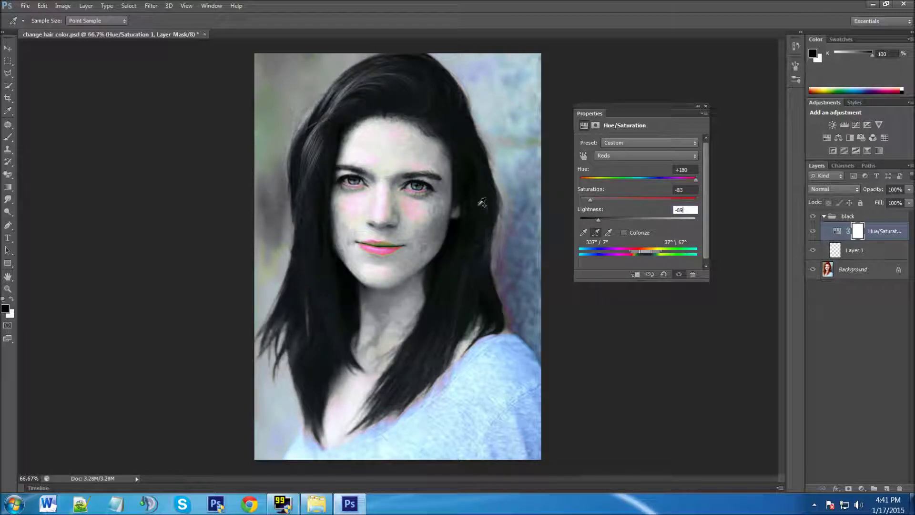
key(Up)
key(Up)
key(Up)
key(Up)
key(Up)
key(Up)
Add another hair tone beside the neck to the sampled Reds range and close the Hue/Saturation properties
click(597, 233)
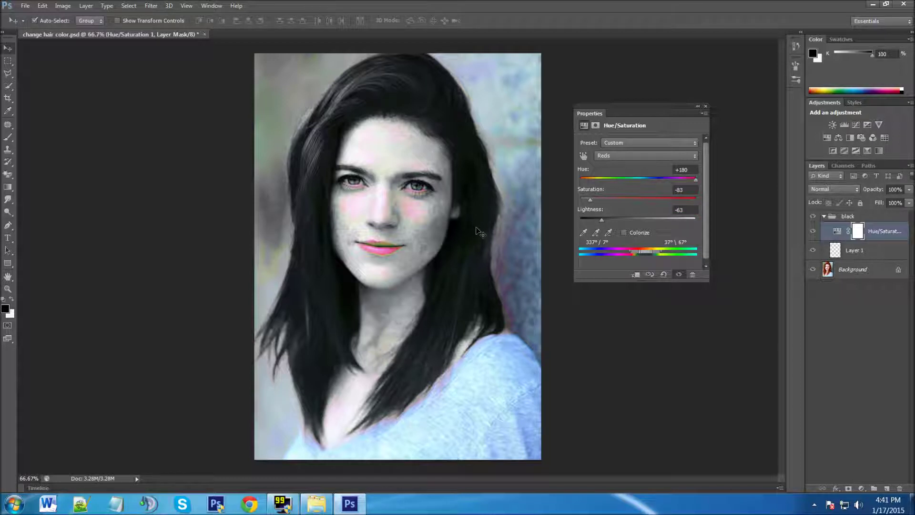
click(478, 231)
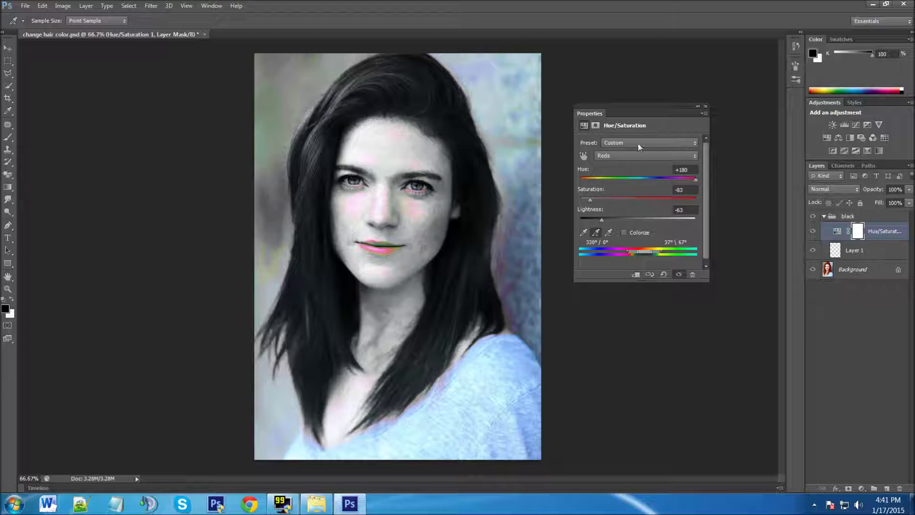
click(705, 109)
Add another mask to the Hue/Saturation layer and choose a soft round 20 px brush with 0% hardness
scroll(518, 203, up, 2)
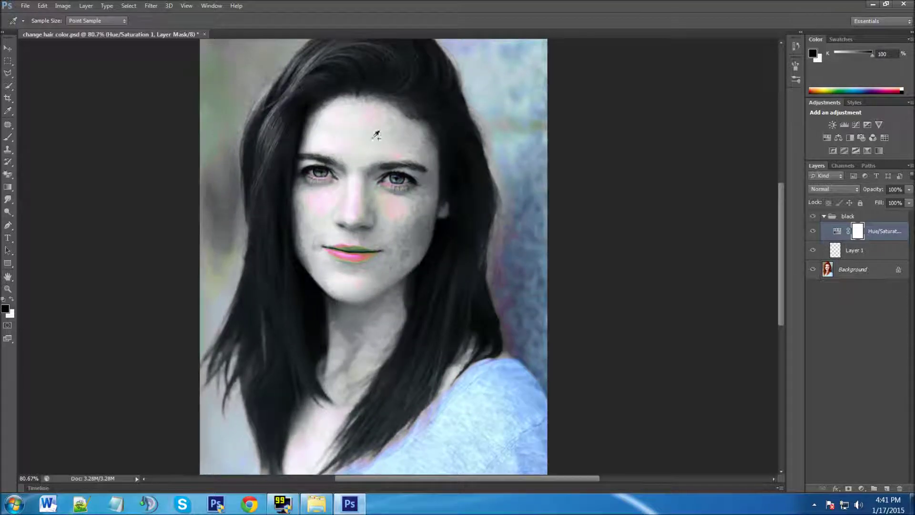
scroll(398, 140, down, 2)
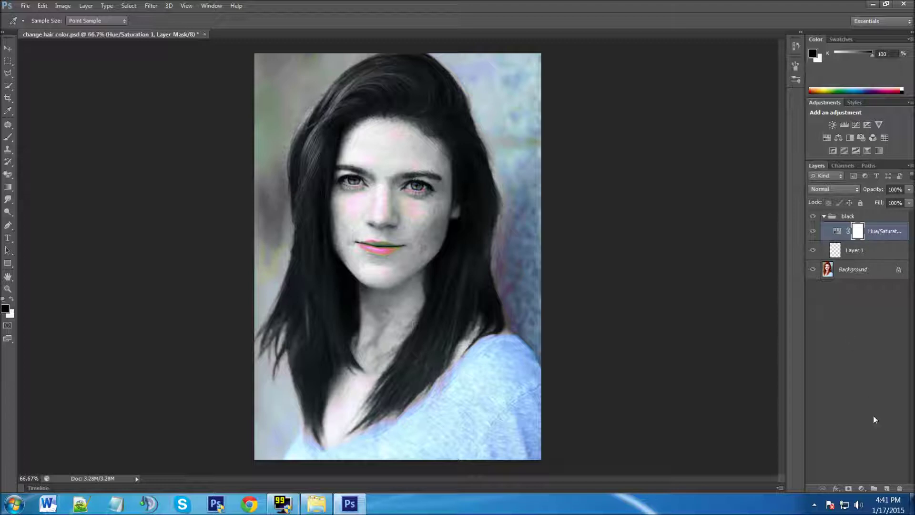
click(849, 490)
click(8, 138)
click(46, 21)
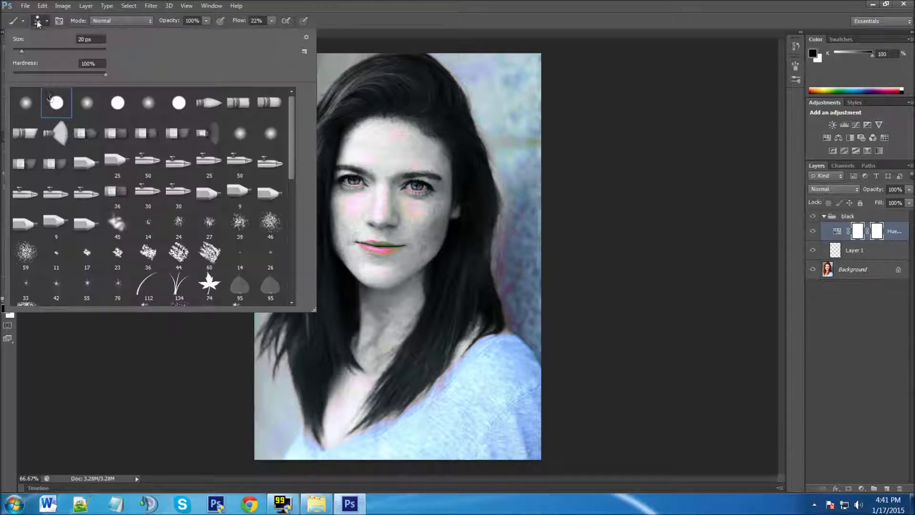
click(26, 104)
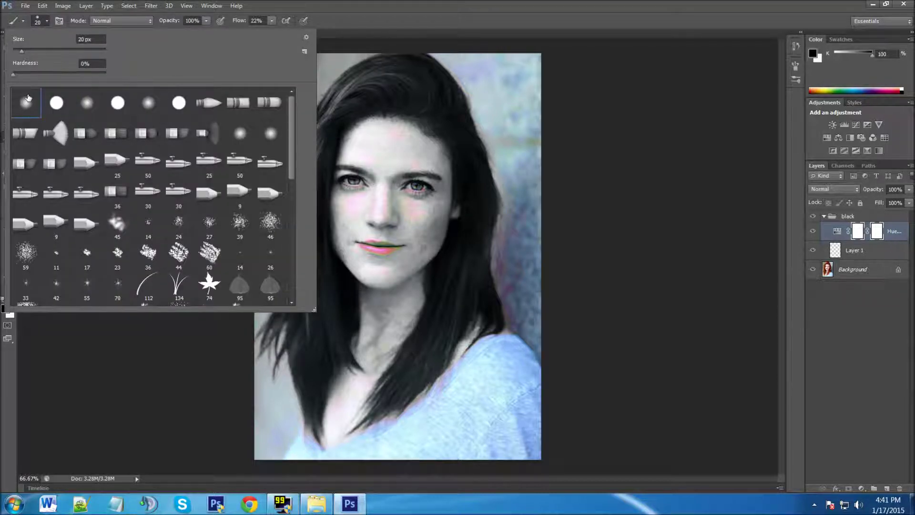
click(334, 10)
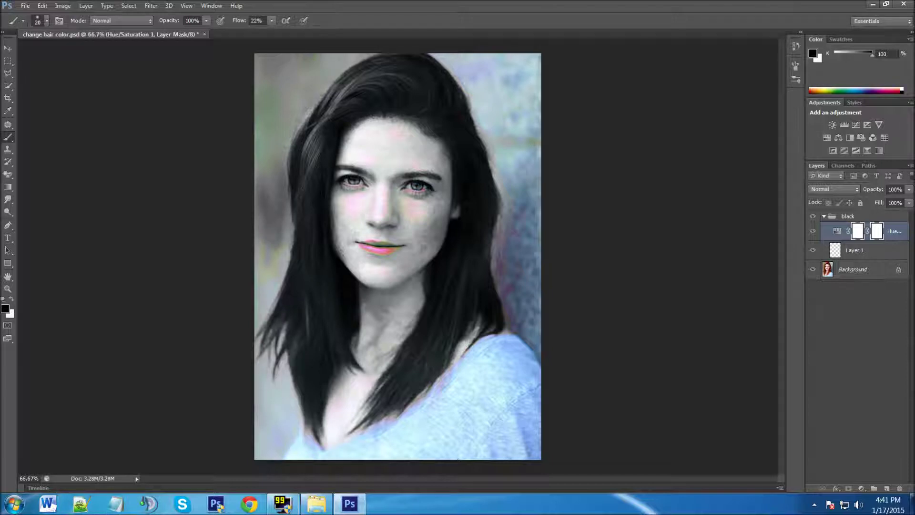
Set the brush flow to 80%, enlarge the brush and paint black on the layer mask over the face and neck
drag(248, 23, 261, 26)
key(Down)
text(80)
key(Return)
key(bracketright)
key(bracketright)
key(bracketright)
key(bracketright)
key(bracketright)
key(bracketright)
key(bracketright)
key(bracketright)
key(bracketright)
mouse_move(391, 158)
mouse_down()
mouse_move(377, 260)
mouse_move(389, 257)
mouse_move(387, 162)
mouse_move(374, 262)
mouse_move(364, 259)
mouse_move(358, 218)
mouse_move(374, 138)
mouse_move(394, 151)
mouse_move(415, 147)
mouse_move(415, 251)
mouse_move(403, 261)
mouse_move(424, 210)
mouse_move(415, 246)
mouse_move(419, 205)
mouse_move(388, 266)
mouse_move(390, 285)
mouse_move(380, 254)
mouse_move(411, 191)
mouse_move(428, 217)
mouse_move(419, 205)
mouse_move(429, 175)
mouse_move(378, 156)
mouse_move(376, 328)
mouse_move(414, 292)
mouse_move(385, 322)
mouse_move(386, 337)
mouse_move(371, 322)
mouse_move(365, 375)
mouse_up()
Reduce the brush to 90 px and paint black on the mask over the background along the hair's outer edge
key(bracketleft)
key(bracketleft)
key(bracketleft)
key(bracketleft)
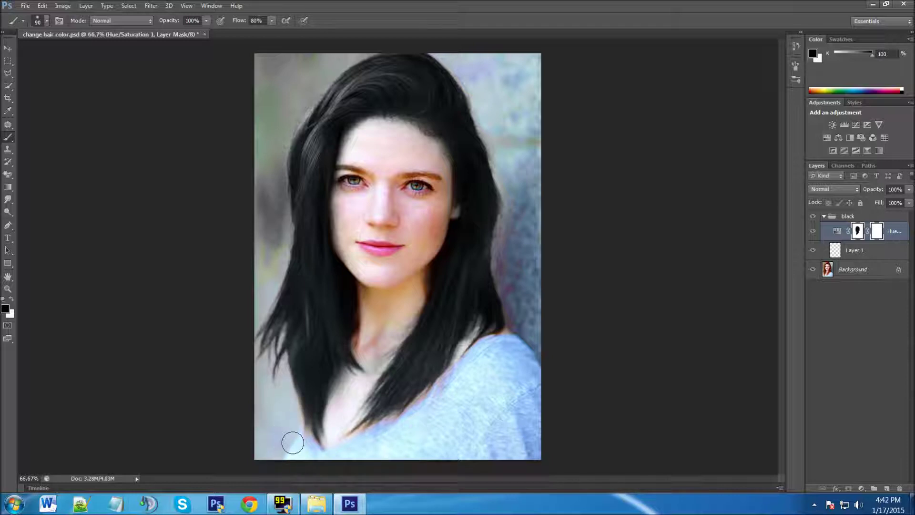
drag(255, 315, 250, 318)
drag(271, 158, 280, 130)
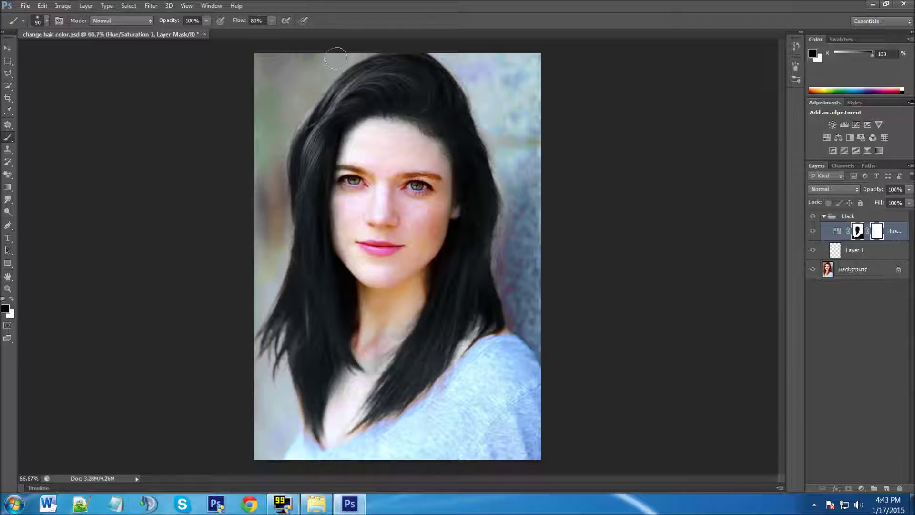
mouse_move(313, 123)
mouse_down()
mouse_move(308, 117)
mouse_move(293, 162)
mouse_move(281, 146)
mouse_up()
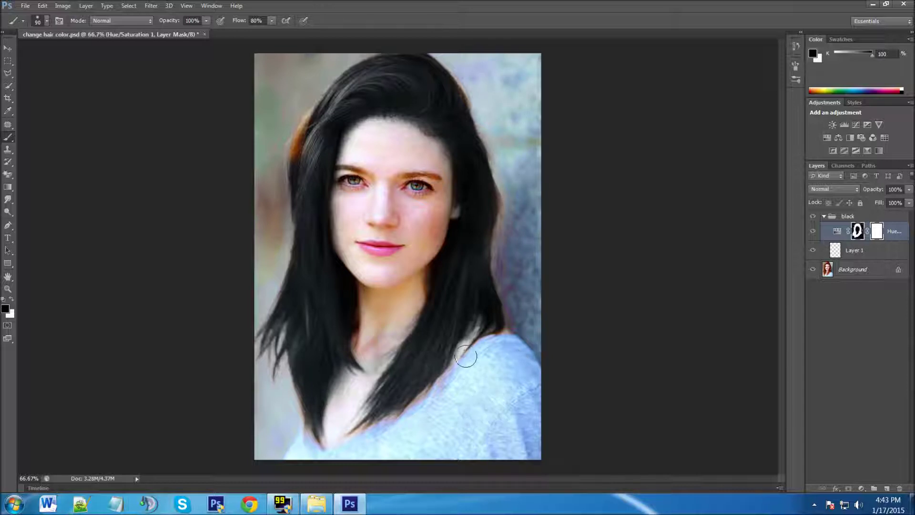
Paint black on the mask over the skin at the shoulder and upper chest between the hair strands, using 25 px and 50 px brushes
scroll(465, 358, up, 3)
key(bracketleft)
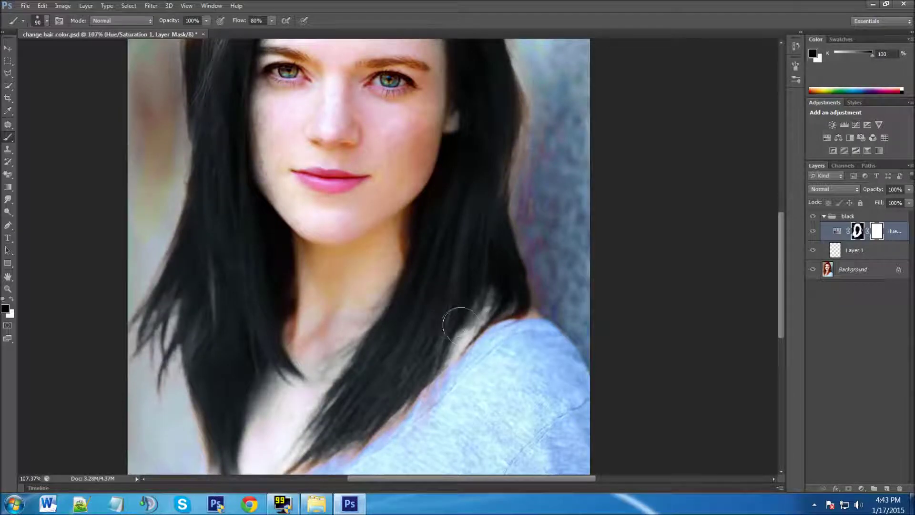
key(bracketleft)
key(bracketleft)
key(bracketleft)
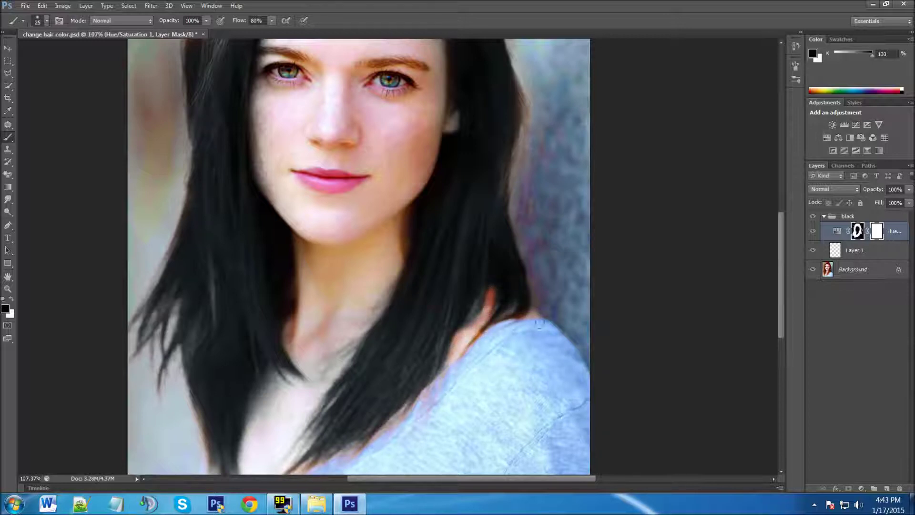
scroll(450, 305, down, 2)
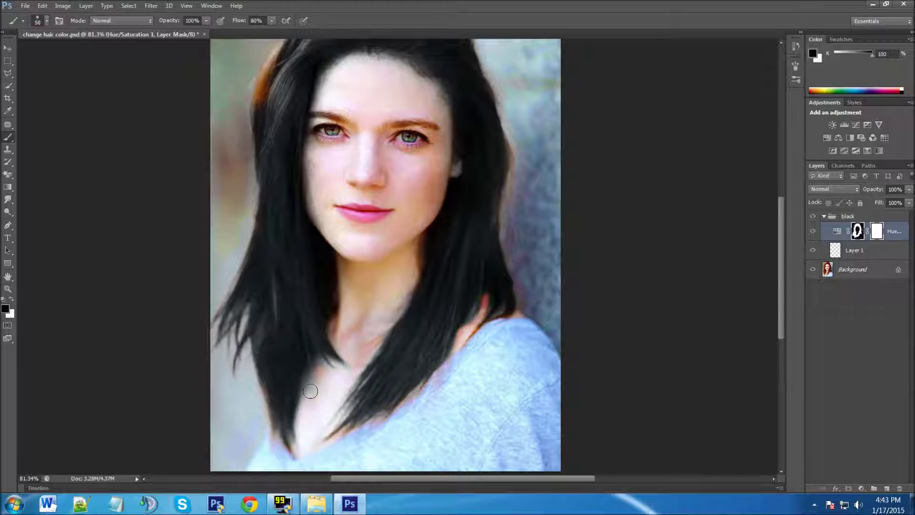
mouse_move(319, 376)
mouse_down()
mouse_move(306, 409)
mouse_move(321, 374)
mouse_move(346, 378)
mouse_up()
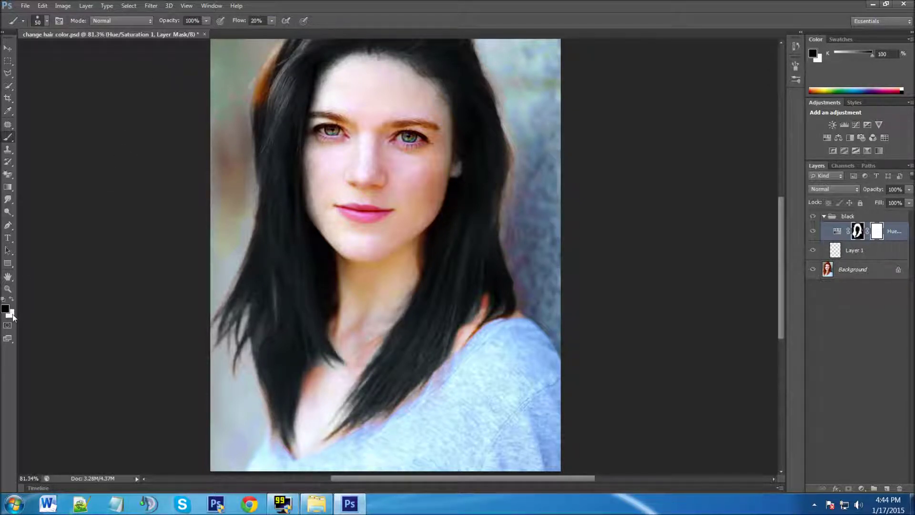
Paint white on the Hue/Saturation layer mask over the leftover red hair along the outer edge near the crown, using a 50 px brush
key(x)
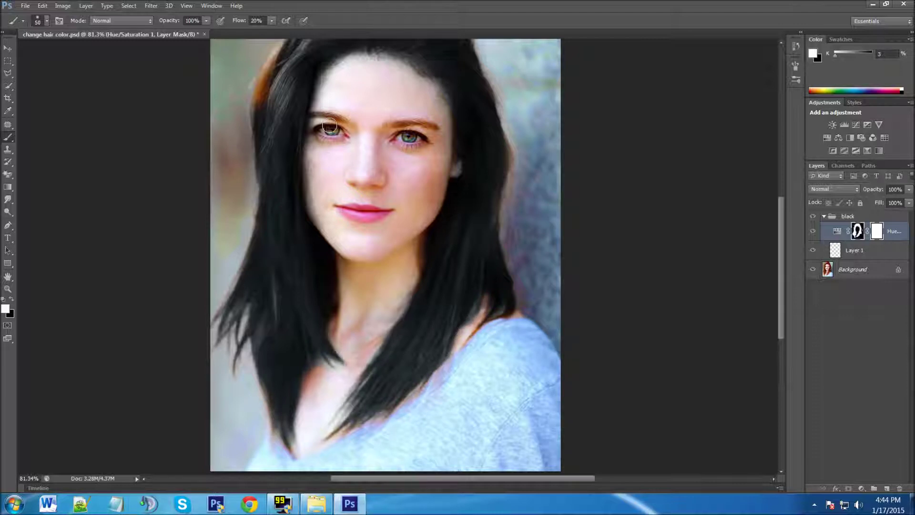
scroll(374, 208, up, 2)
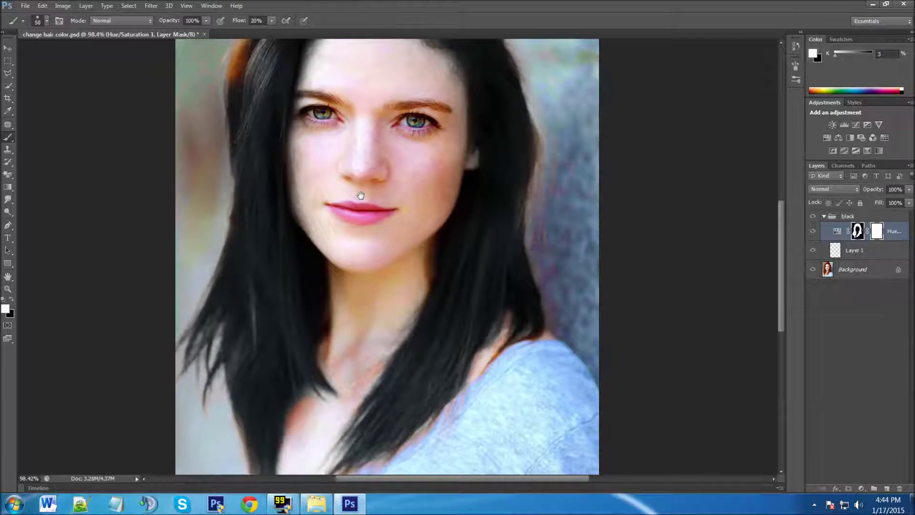
drag(359, 194, 355, 336)
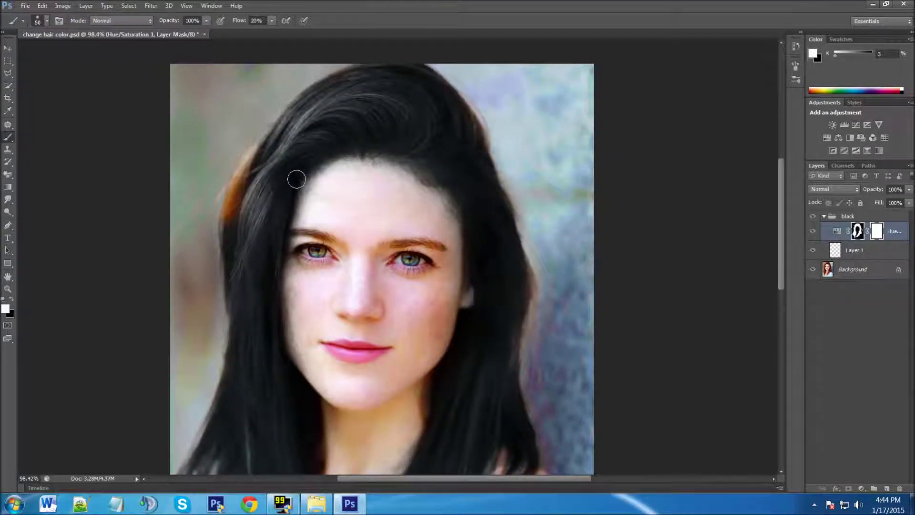
mouse_move(322, 193)
mouse_down()
mouse_move(373, 260)
mouse_move(356, 239)
mouse_up()
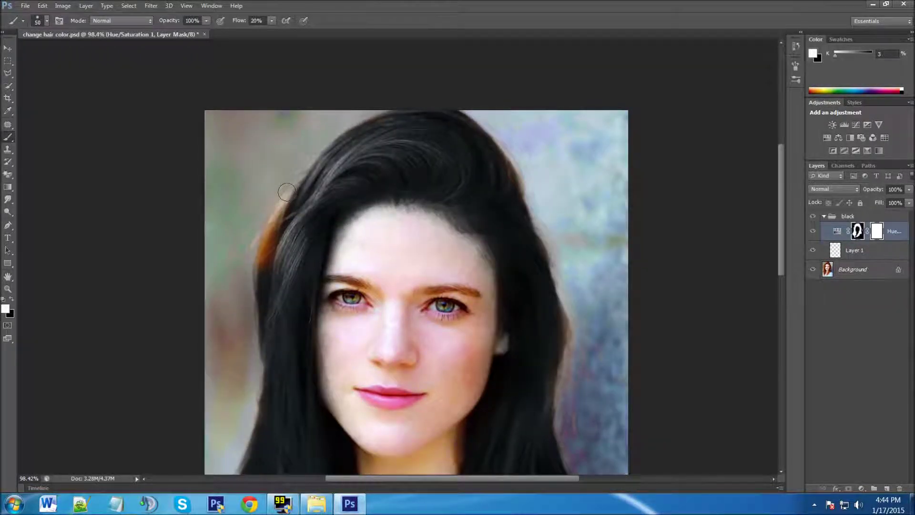
mouse_move(291, 212)
mouse_down()
mouse_move(265, 267)
mouse_move(275, 235)
mouse_move(266, 262)
mouse_move(380, 123)
mouse_move(484, 143)
mouse_move(504, 172)
mouse_move(510, 167)
mouse_move(480, 137)
mouse_move(503, 180)
mouse_move(474, 128)
mouse_move(536, 255)
mouse_move(556, 360)
mouse_move(537, 407)
mouse_move(562, 320)
mouse_move(544, 371)
mouse_move(553, 322)
mouse_move(527, 300)
mouse_up()
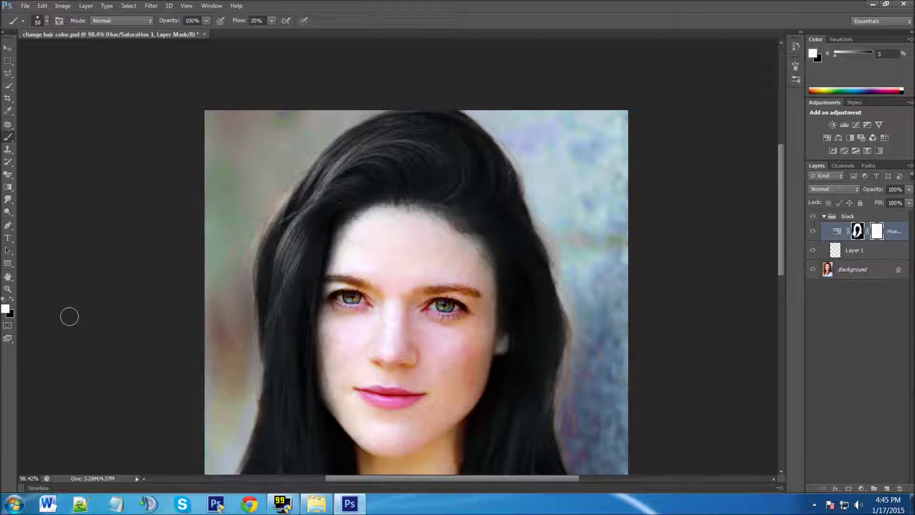
Paint white on the mask over the eyebrows with a 20 px brush, undoing the 20% flow stroke and using 11% flow instead
scroll(431, 312, up, 2)
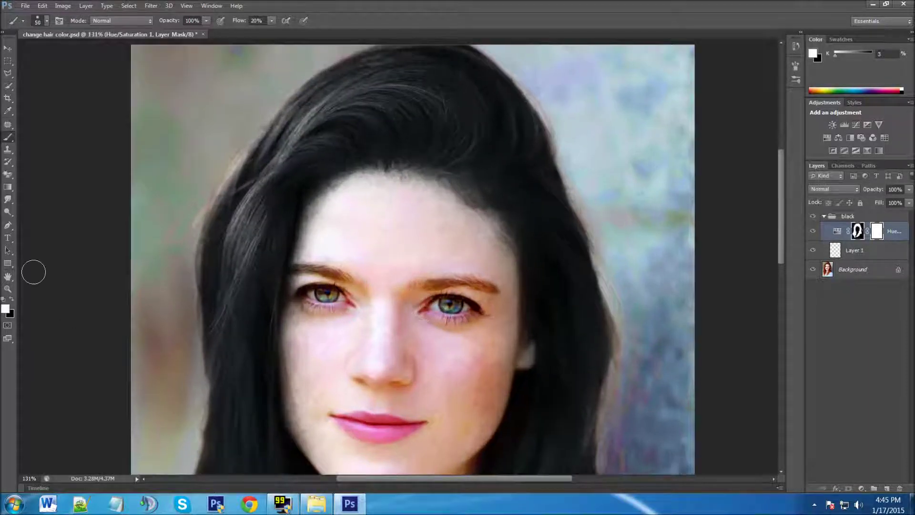
key(bracketleft)
key(bracketleft)
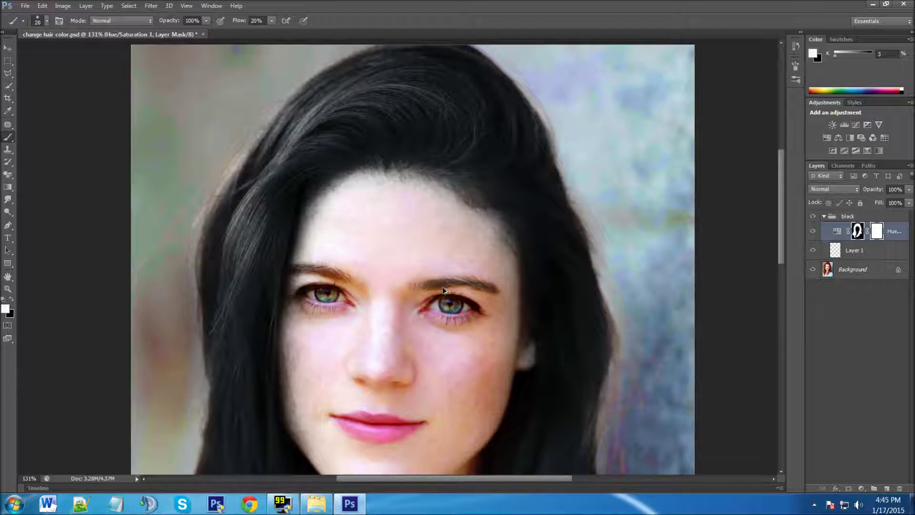
key(ctrl+z)
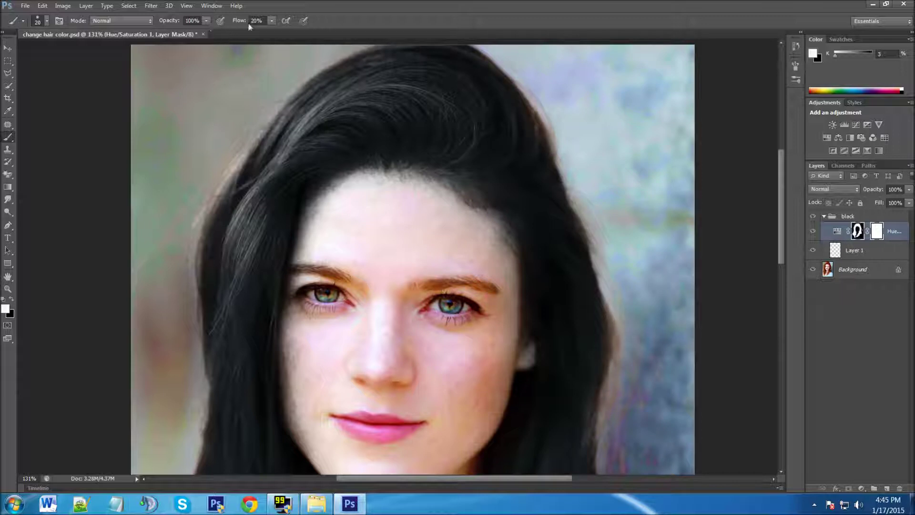
drag(245, 21, 243, 22)
key(Return)
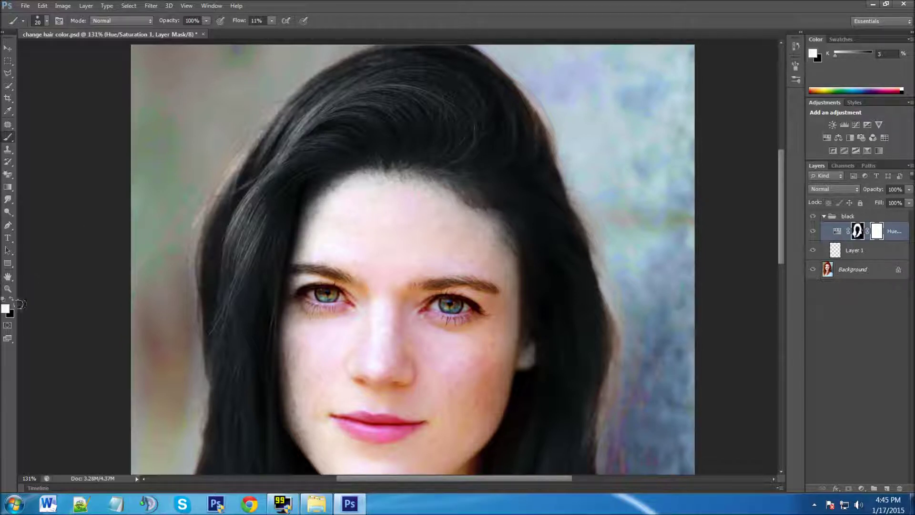
Paint black on the mask over the facial skin and the ear, using a 70 px brush at 11% flow
click(11, 301)
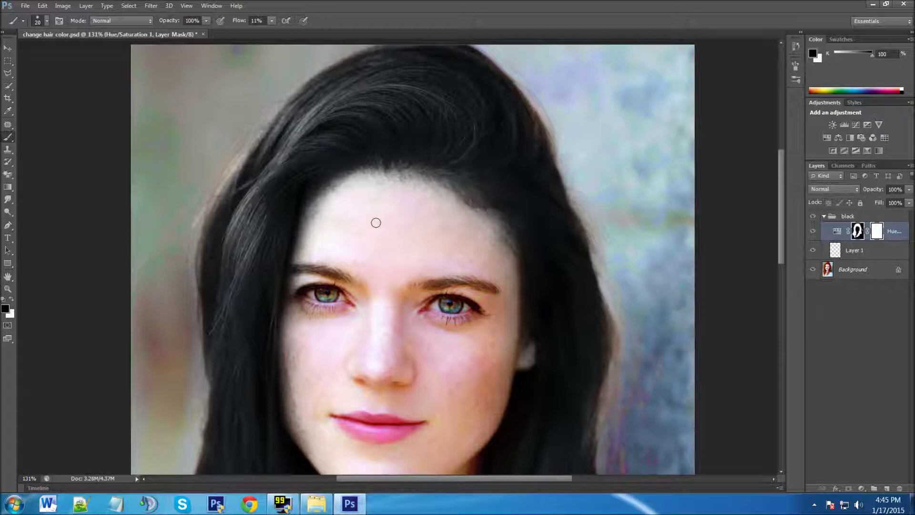
key(bracketright)
key(bracketright)
key(bracketright)
key(bracketright)
key(bracketright)
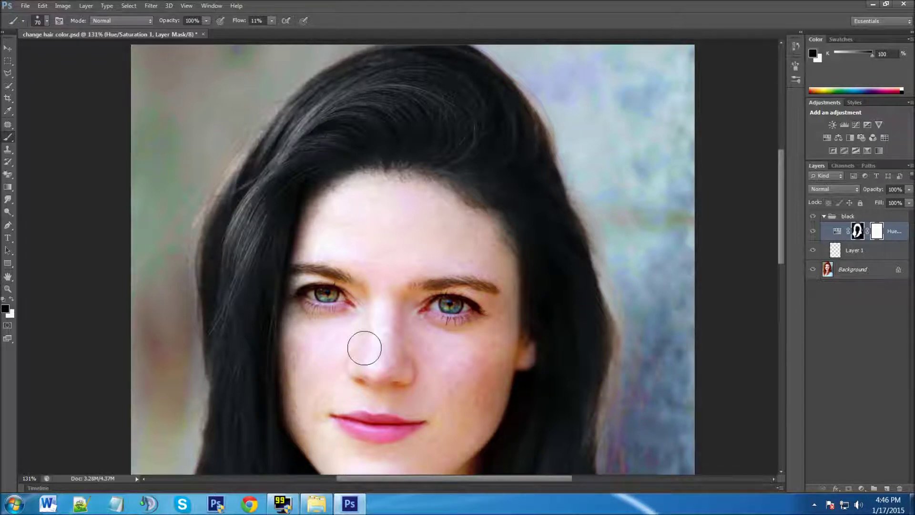
Paint white on the mask along the outer hair edge from the crown down the side nearest the blue wall
scroll(376, 316, down, 3)
scroll(381, 308, down, 3)
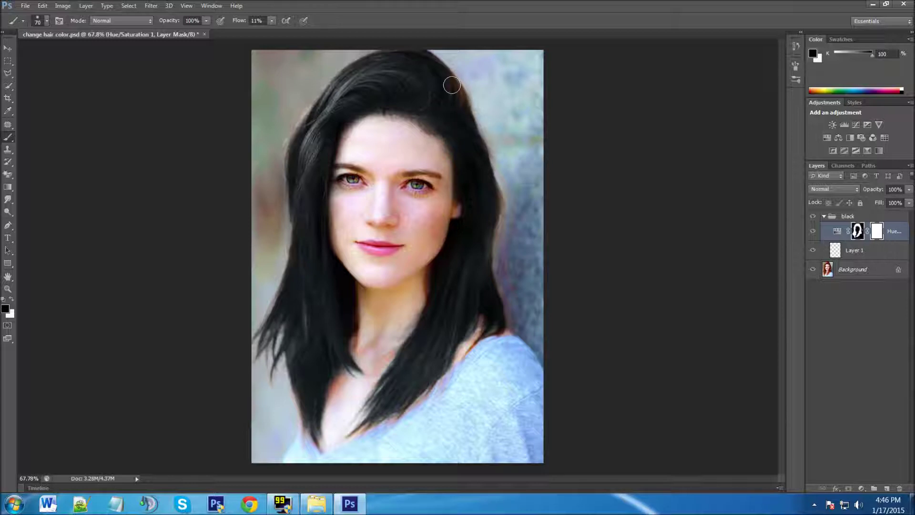
key(x)
mouse_move(457, 87)
mouse_down()
mouse_move(504, 217)
mouse_move(491, 215)
mouse_move(500, 207)
mouse_up()
Add a new layer above the Hue/Saturation layer and set the foreground color to tan #bca872
click(887, 488)
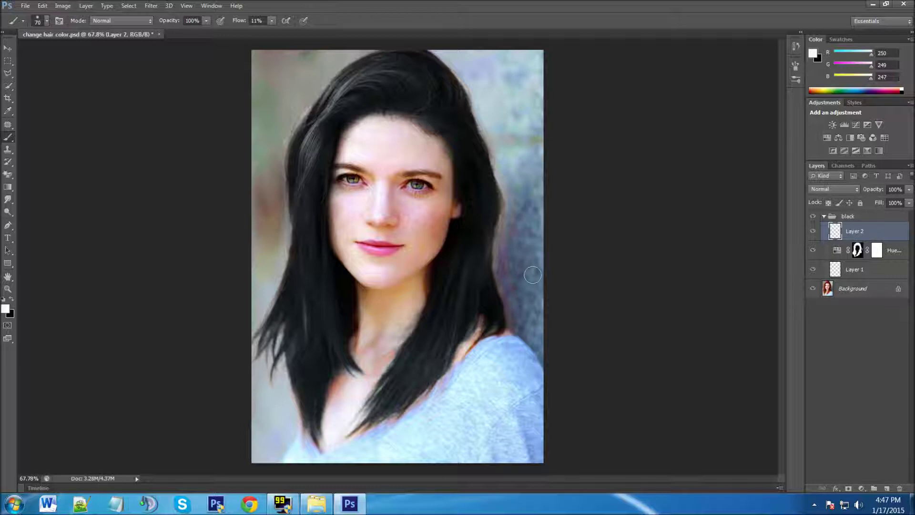
click(7, 310)
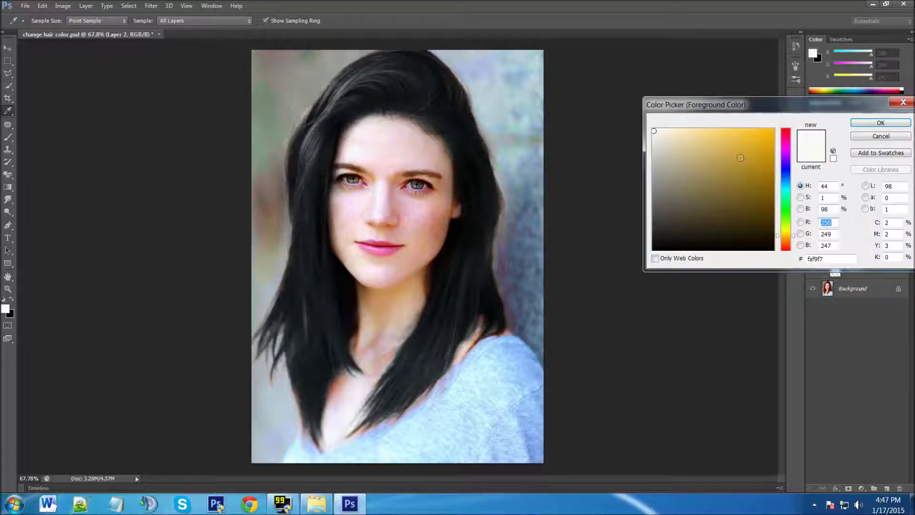
click(708, 143)
click(700, 160)
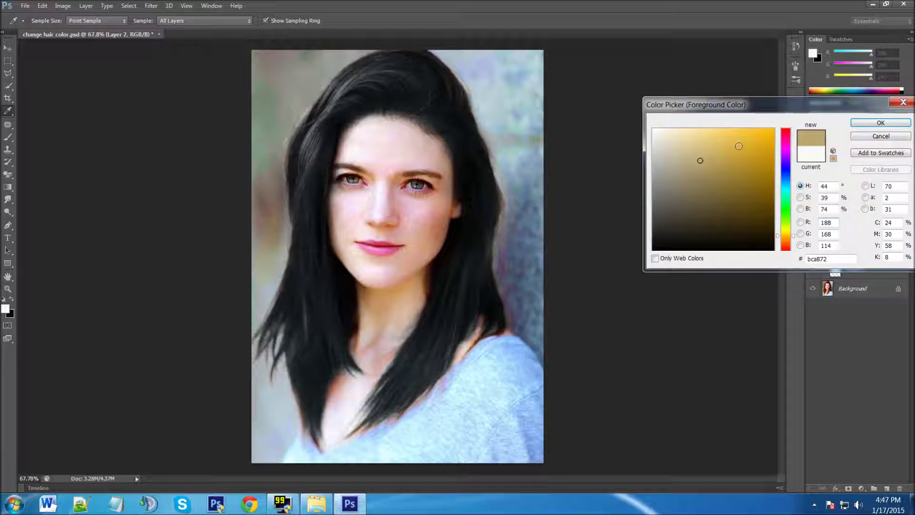
click(880, 124)
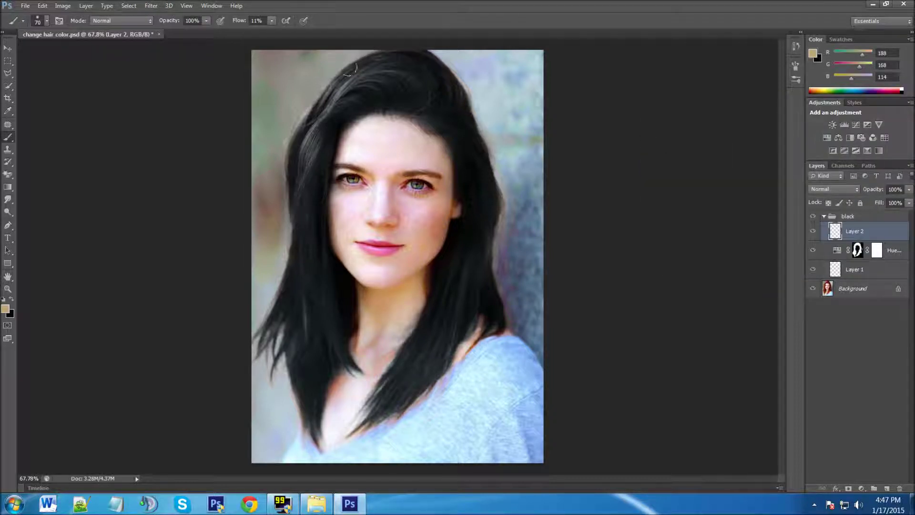
Paint tan over all of the hair on the new layer with a 100 px brush at 51% flow
click(254, 22)
key(Return)
key(bracketright)
key(bracketright)
key(bracketright)
mouse_move(409, 96)
mouse_down()
mouse_move(389, 85)
mouse_move(355, 91)
mouse_move(335, 108)
mouse_move(318, 161)
mouse_move(315, 246)
mouse_move(305, 211)
mouse_up()
mouse_move(312, 248)
mouse_down()
mouse_move(326, 362)
mouse_move(310, 391)
mouse_move(305, 324)
mouse_move(287, 321)
mouse_move(302, 289)
mouse_move(305, 164)
mouse_move(318, 112)
mouse_move(364, 69)
mouse_move(422, 62)
mouse_move(458, 110)
mouse_move(415, 71)
mouse_move(465, 122)
mouse_move(439, 91)
mouse_move(446, 119)
mouse_move(462, 129)
mouse_move(446, 125)
mouse_move(484, 224)
mouse_move(481, 181)
mouse_move(469, 267)
mouse_up()
mouse_move(479, 229)
mouse_down()
mouse_move(386, 400)
mouse_move(445, 338)
mouse_move(477, 248)
mouse_move(476, 263)
mouse_up()
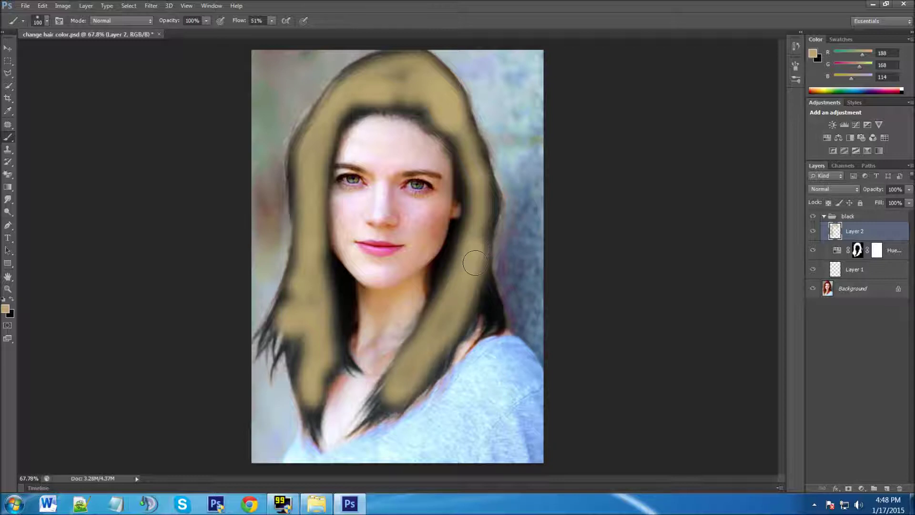
mouse_move(484, 295)
mouse_down()
mouse_move(491, 307)
mouse_move(474, 257)
mouse_move(496, 299)
mouse_up()
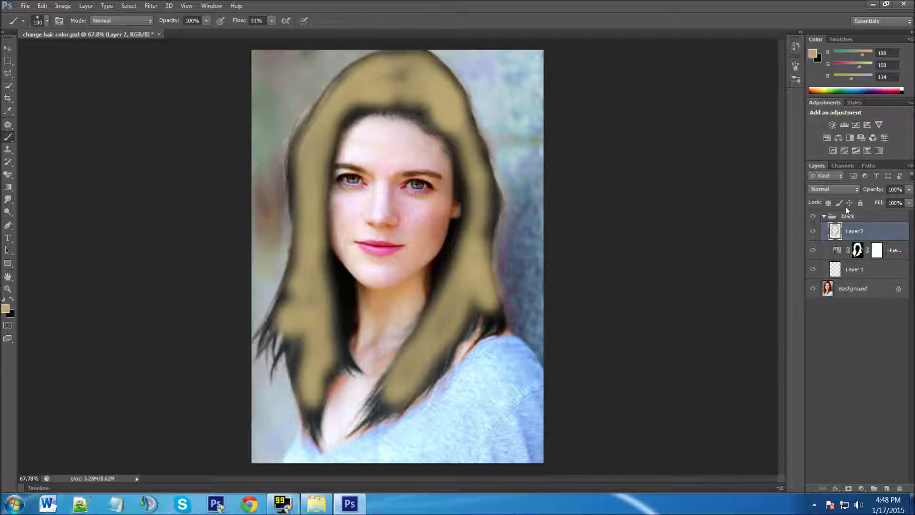
Set the tan layer's blend mode to Overlay and split its Blend If Underlying Layer black slider to fade the color from dark hair
click(828, 190)
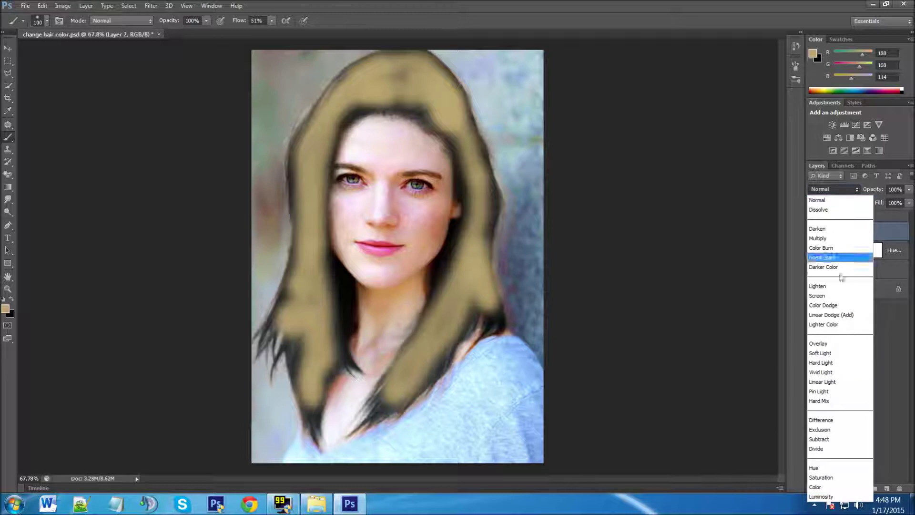
click(837, 344)
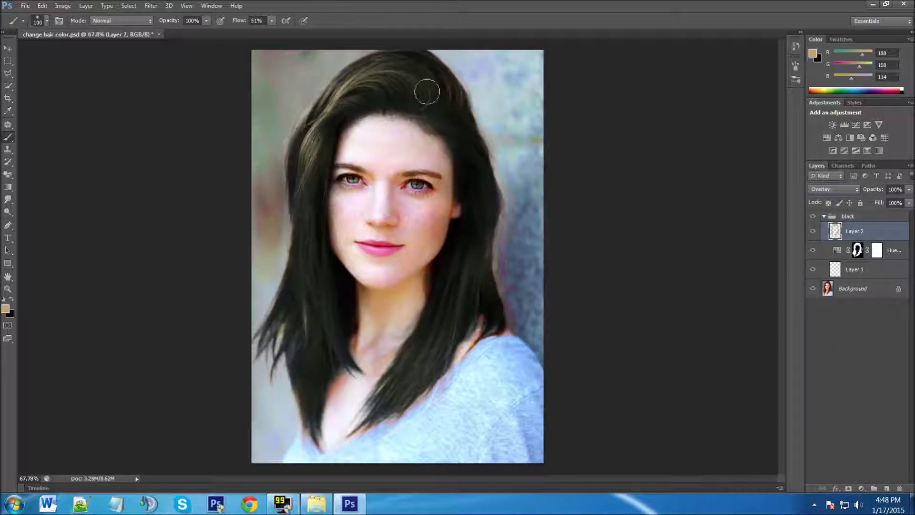
double_click(879, 232)
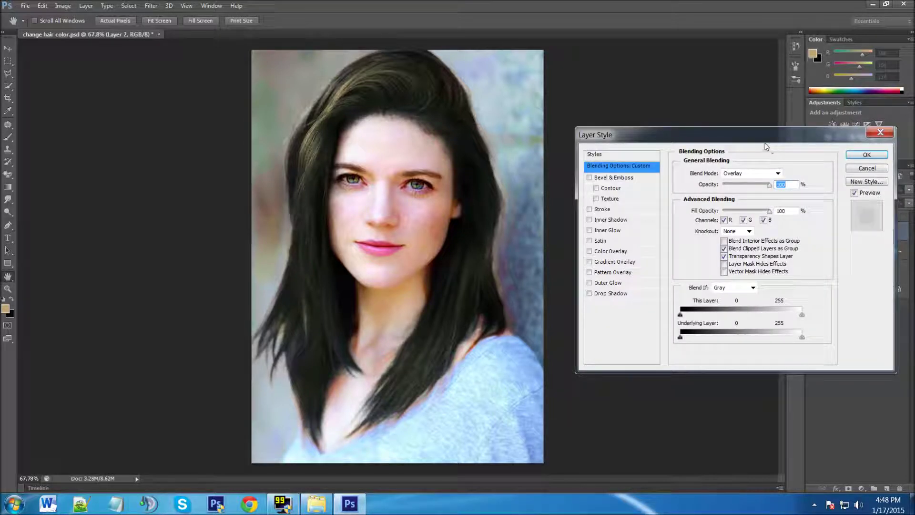
drag(765, 147, 722, 80)
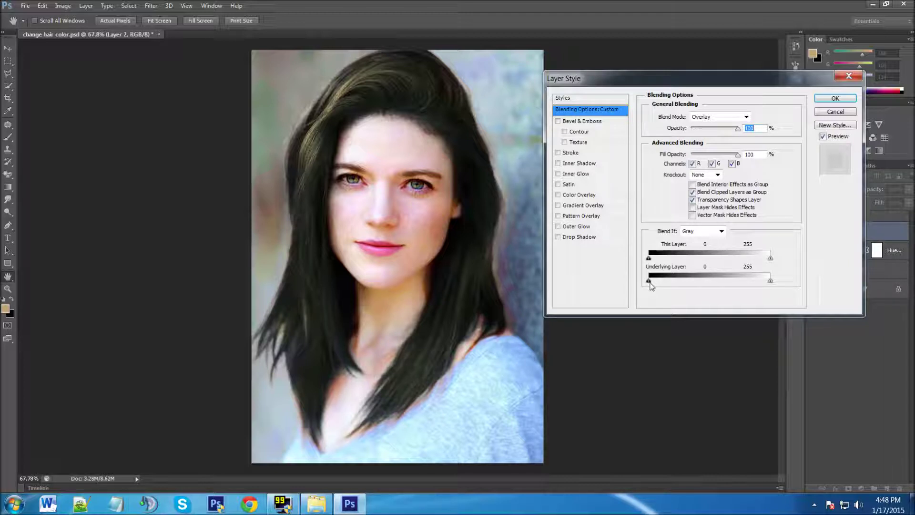
drag(650, 281, 764, 286)
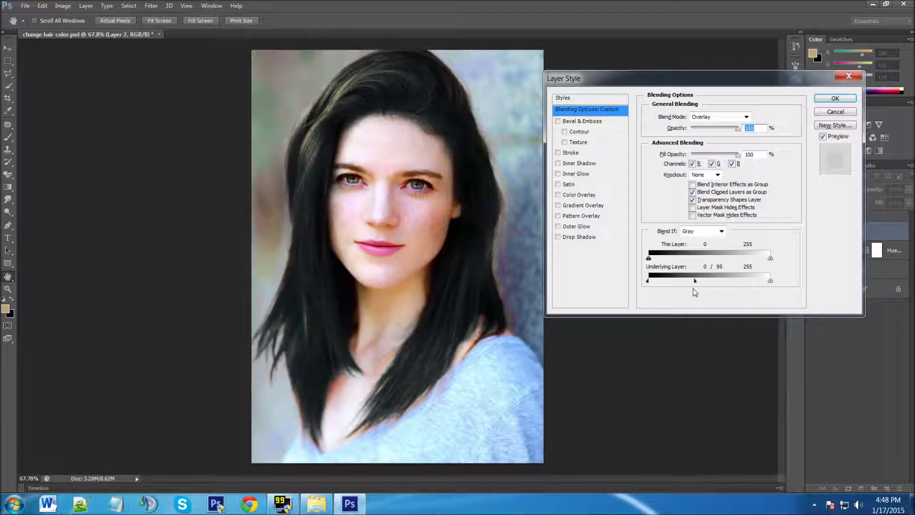
drag(740, 293, 755, 283)
drag(649, 284, 716, 281)
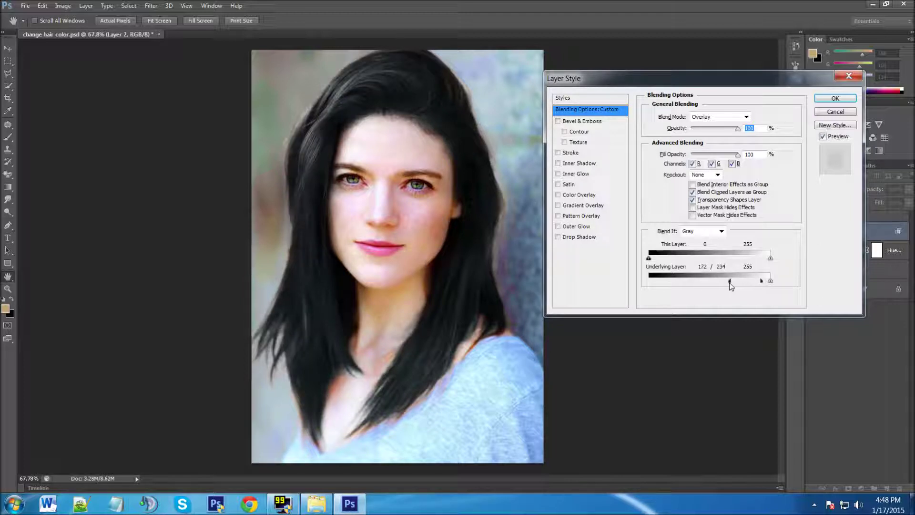
drag(727, 285, 723, 286)
drag(714, 282, 668, 285)
drag(701, 281, 687, 284)
click(835, 99)
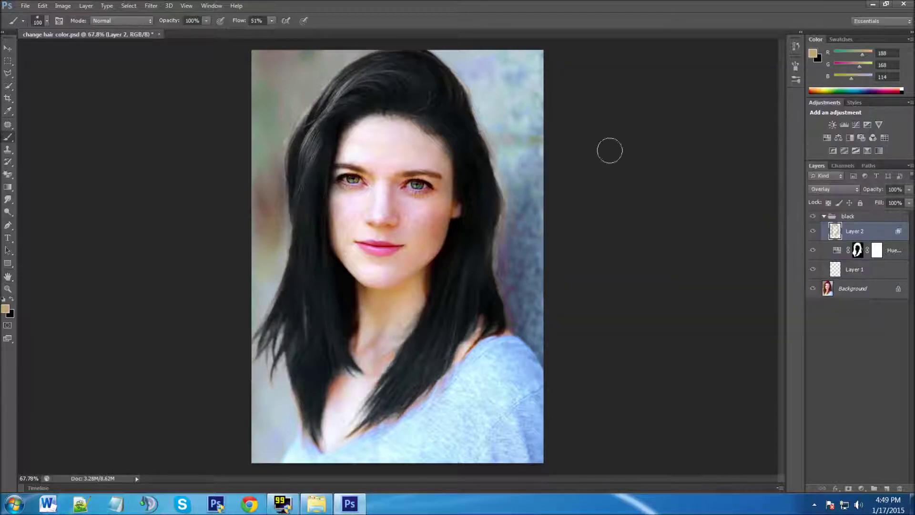
Add a Curves adjustment layer with the RGB midpoint pulled slightly down, and collapse the black group
click(861, 489)
click(845, 326)
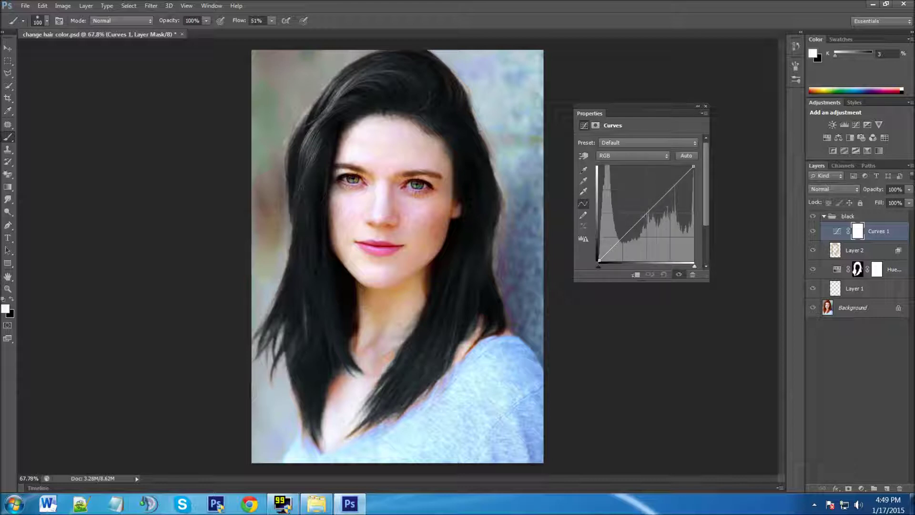
mouse_move(648, 210)
mouse_down()
mouse_move(666, 233)
mouse_move(650, 228)
mouse_move(650, 216)
mouse_up()
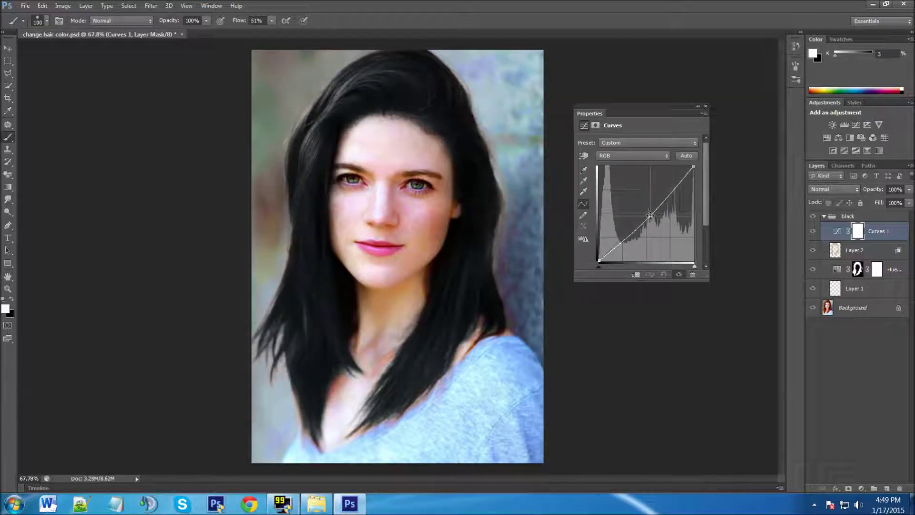
drag(650, 216, 651, 216)
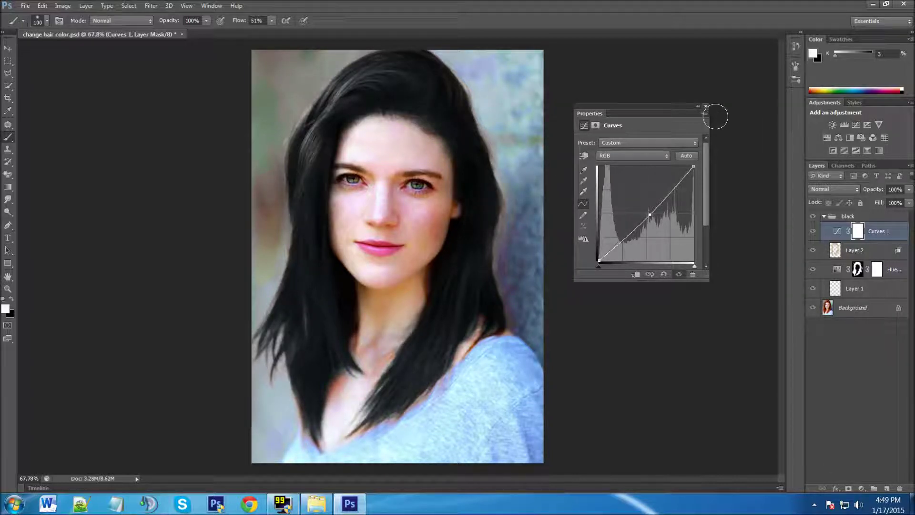
click(705, 106)
click(824, 216)
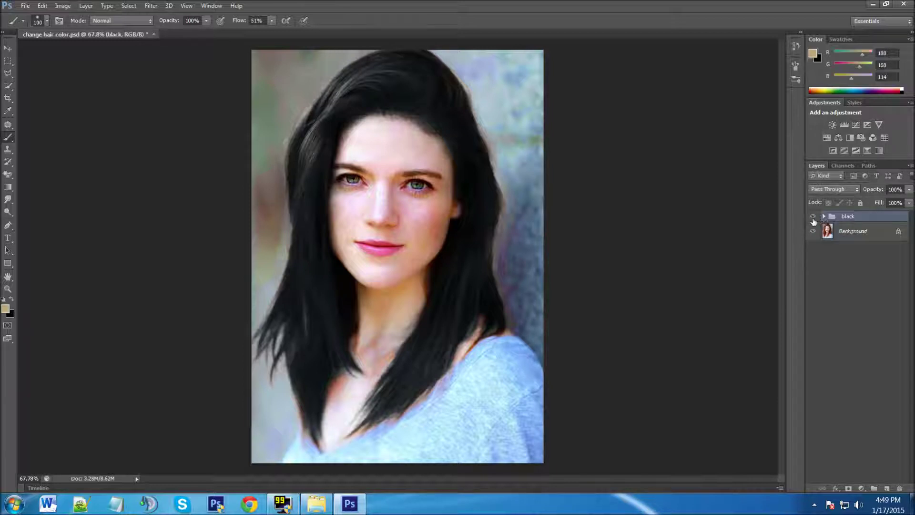
Toggle the black group's visibility to compare the original red hair with the black version
click(813, 216)
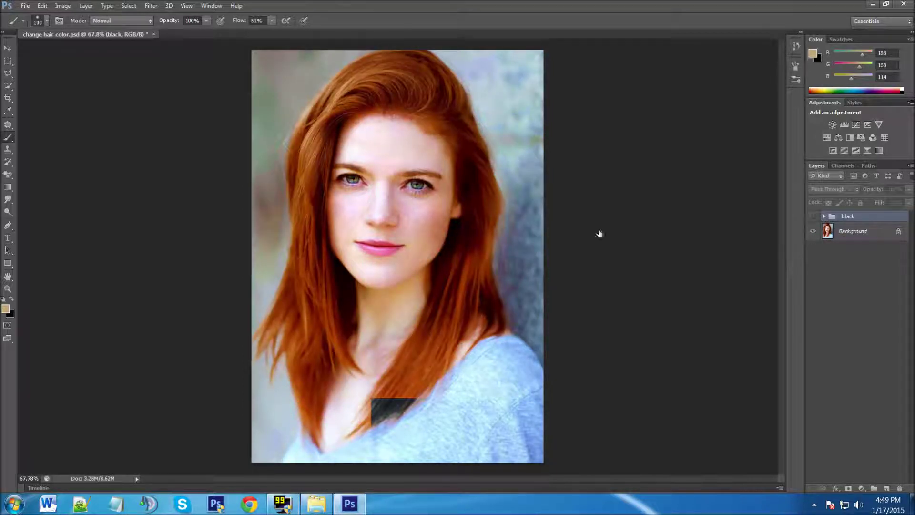
click(813, 217)
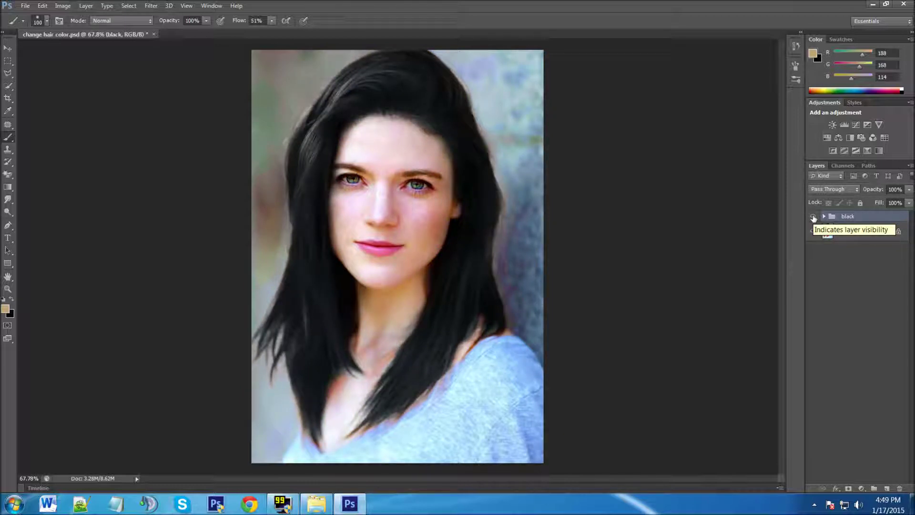
click(812, 217)
click(812, 217)
click(813, 218)
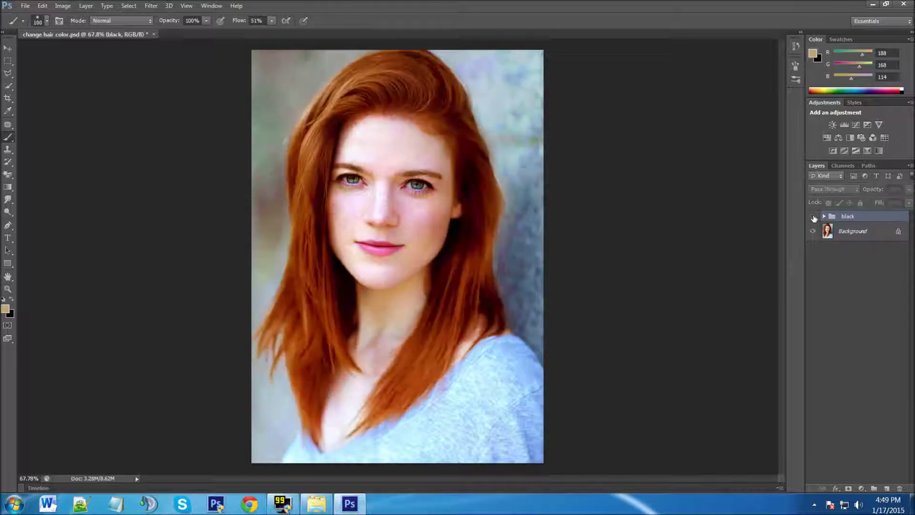
click(814, 218)
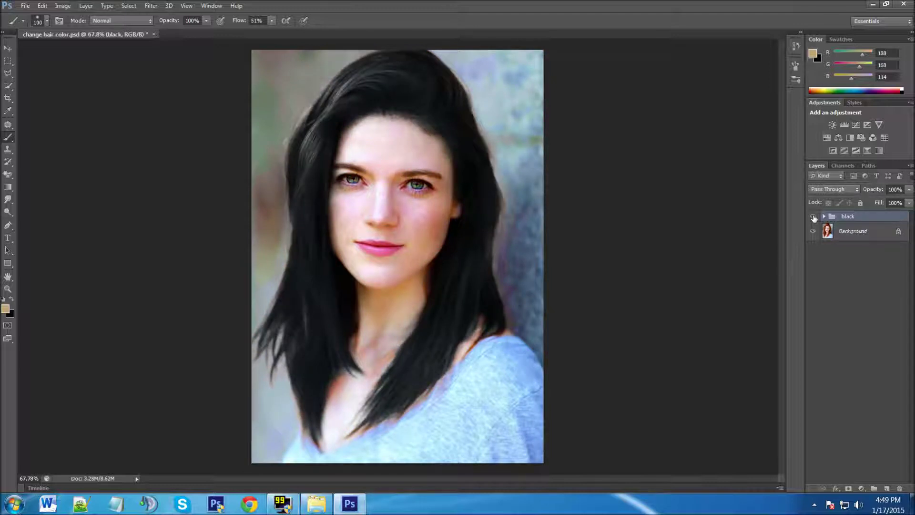
Hide the black group and add a new empty layer above it
click(813, 217)
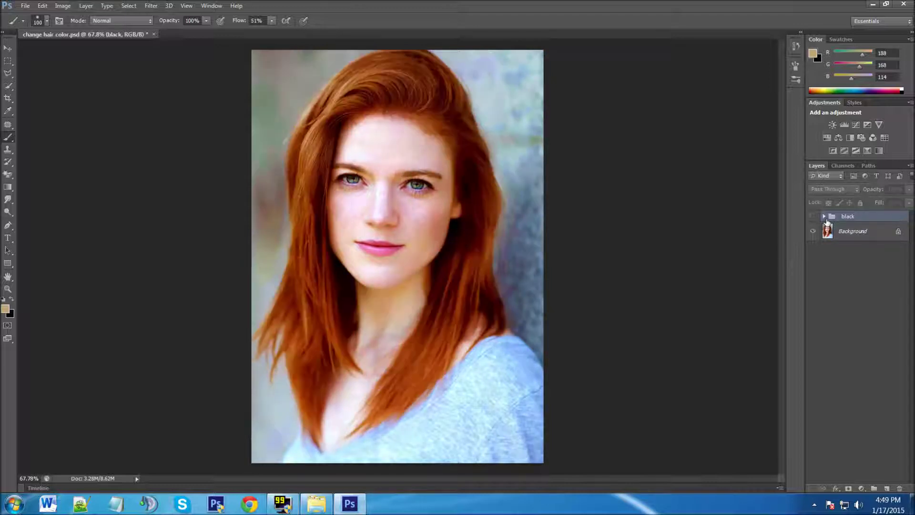
click(872, 235)
click(876, 219)
click(887, 489)
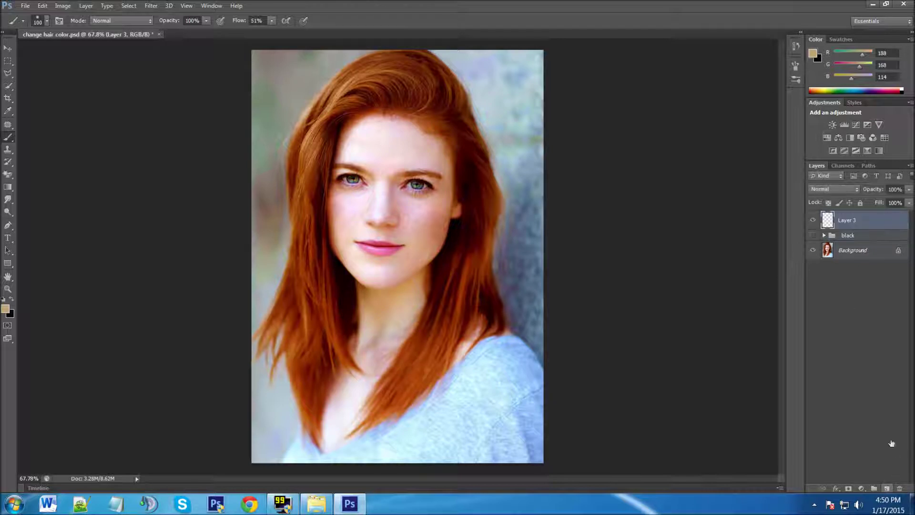
Group the new empty layer and add a Hue/Saturation adjustment layer above it inside the group
key(ctrl+g)
click(868, 231)
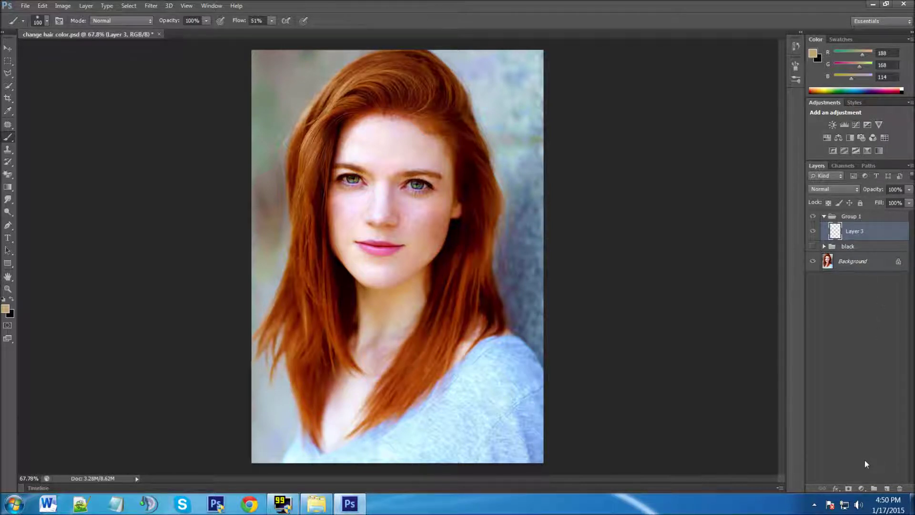
click(862, 489)
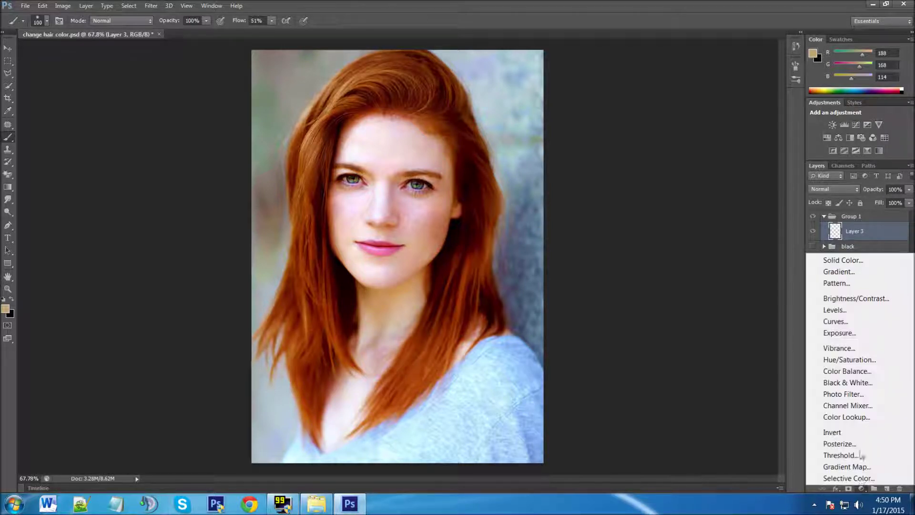
click(850, 360)
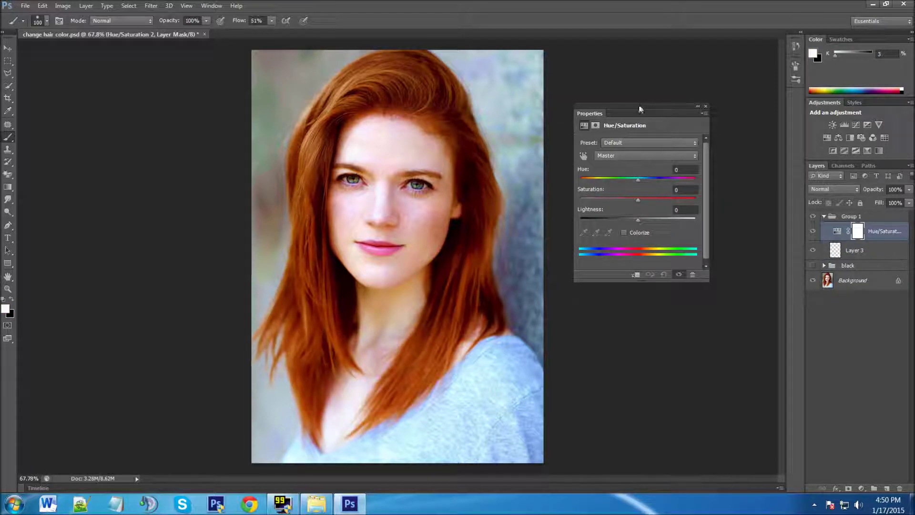
drag(643, 103, 648, 98)
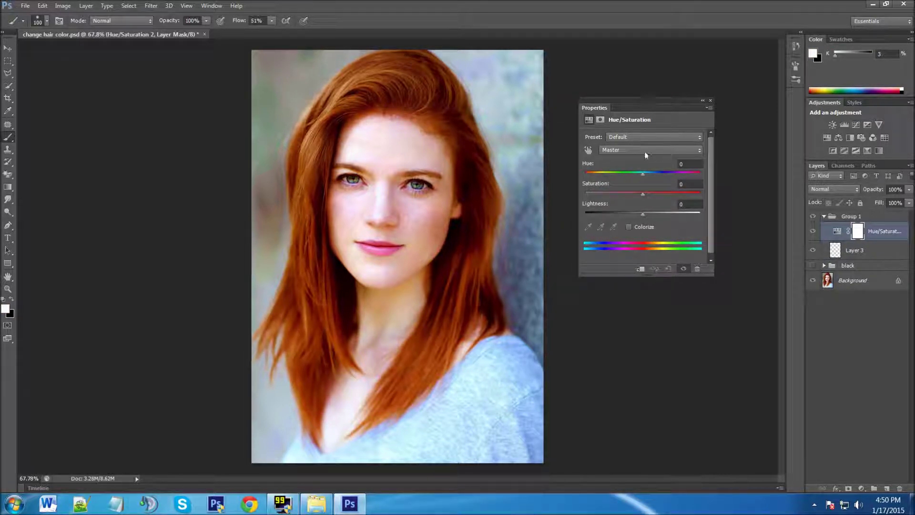
Limit the Hue/Saturation adjustment to Reds and sample the red hair at the crown to set its color range
click(619, 150)
click(620, 177)
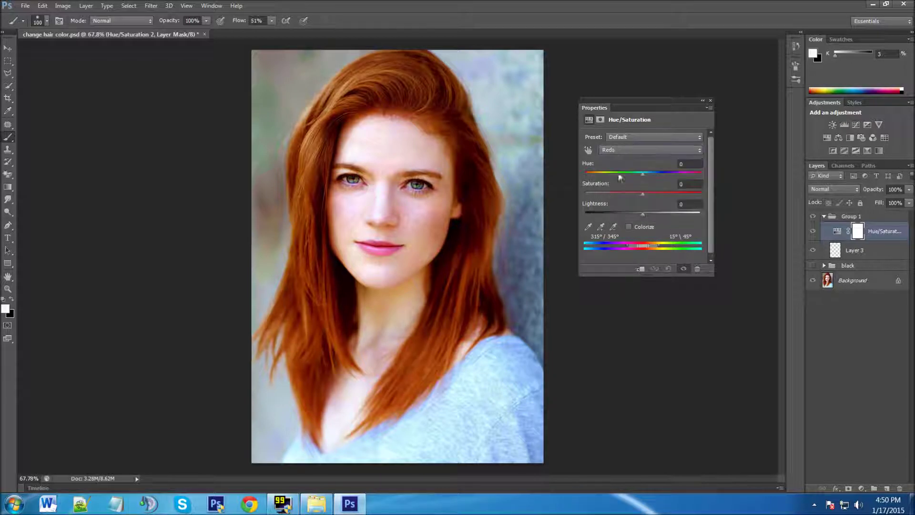
click(589, 227)
click(409, 85)
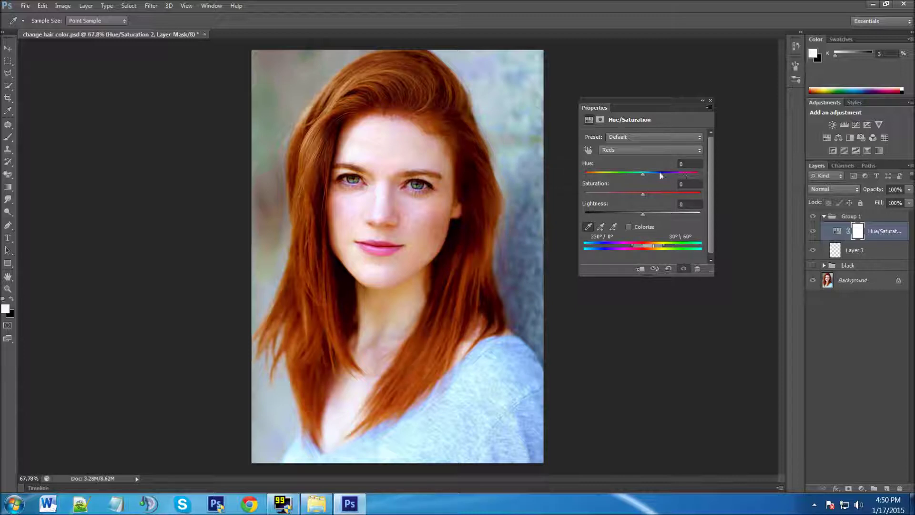
Set the Reds saturation to -53 and lightness to -50, and close the adjustment's settings
click(679, 185)
text(-53)
click(677, 205)
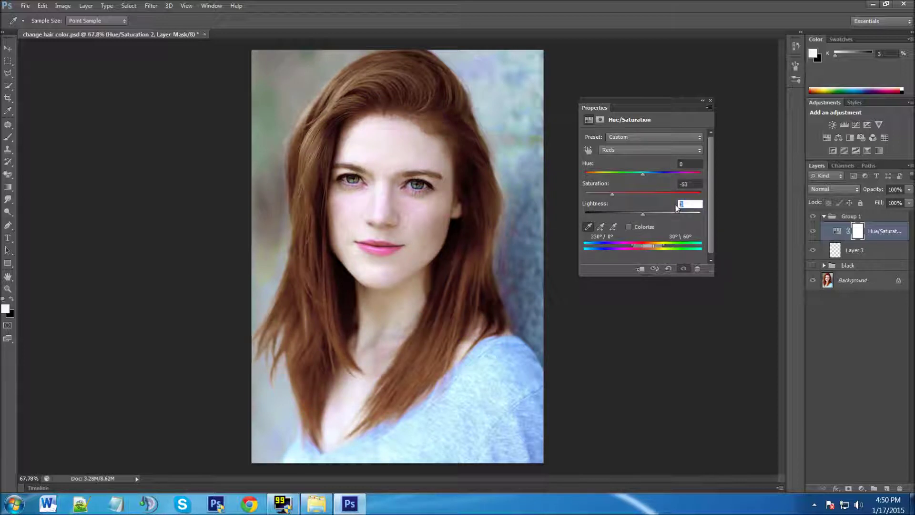
text(-50)
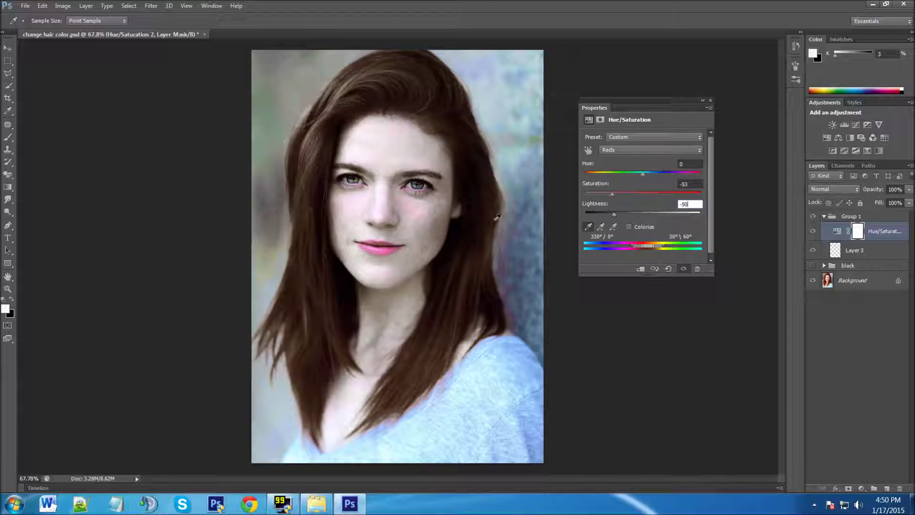
click(601, 226)
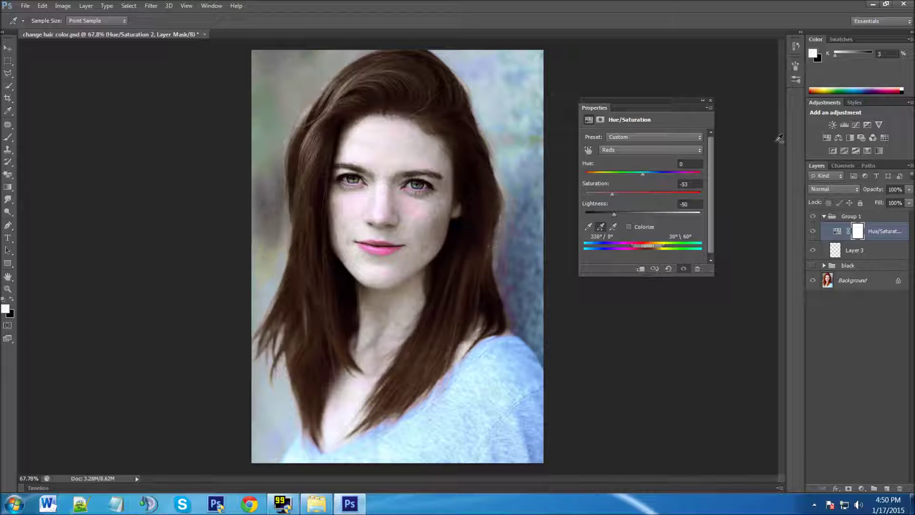
click(711, 102)
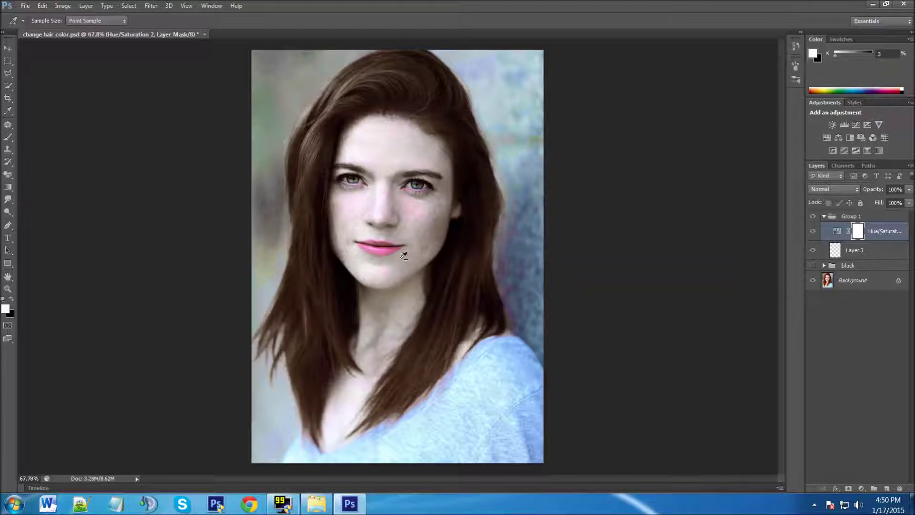
Copy the hair mask from the black group's Hue/Saturation layer onto the new Hue/Saturation layer, and collapse the black group
click(824, 265)
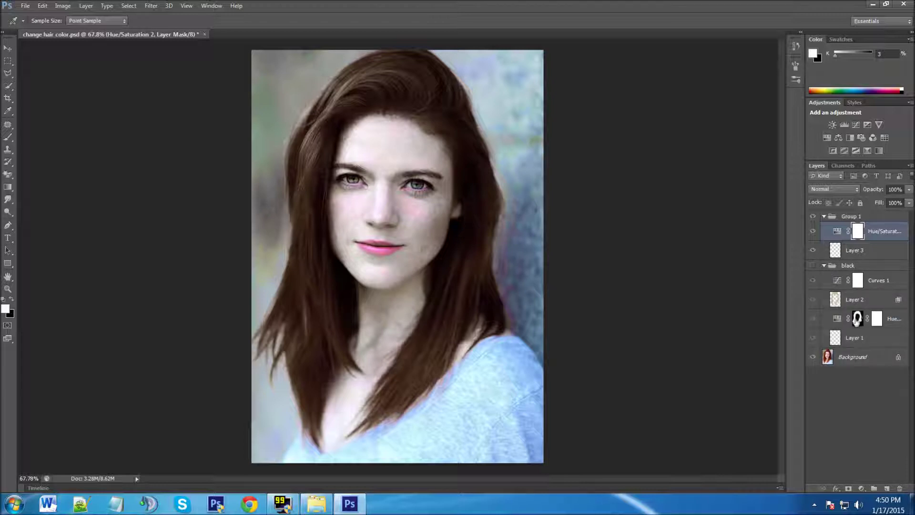
click(824, 266)
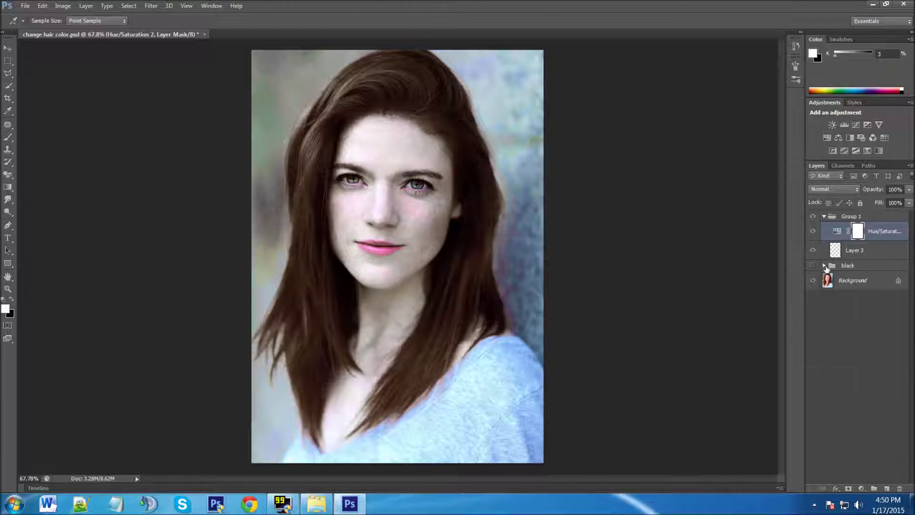
click(824, 266)
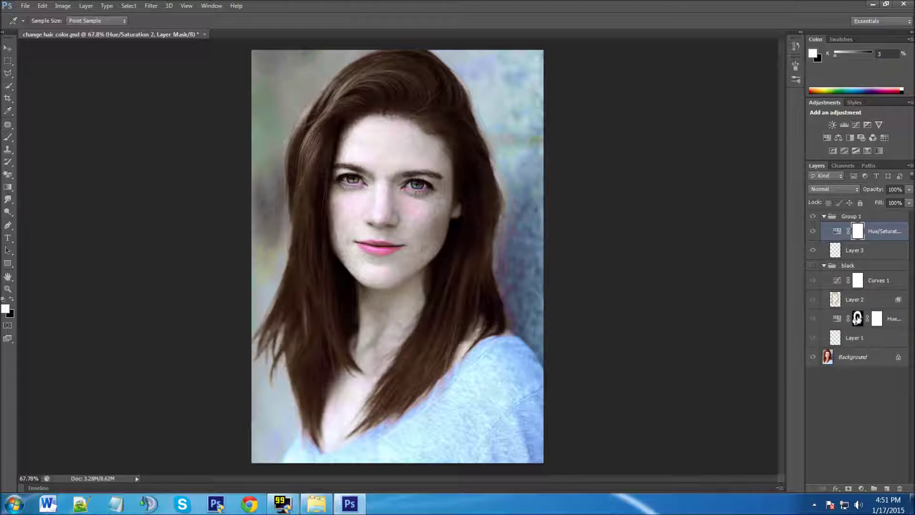
click(857, 318)
key(b)
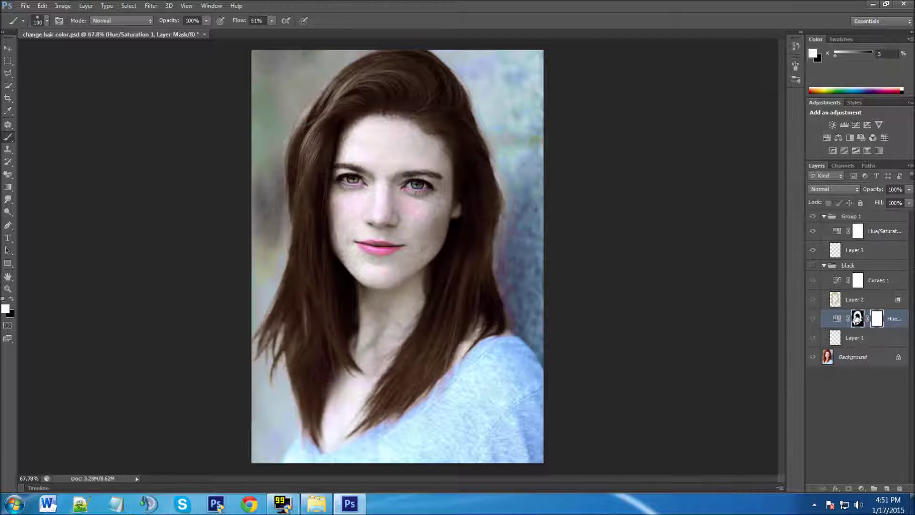
drag(858, 317, 880, 231)
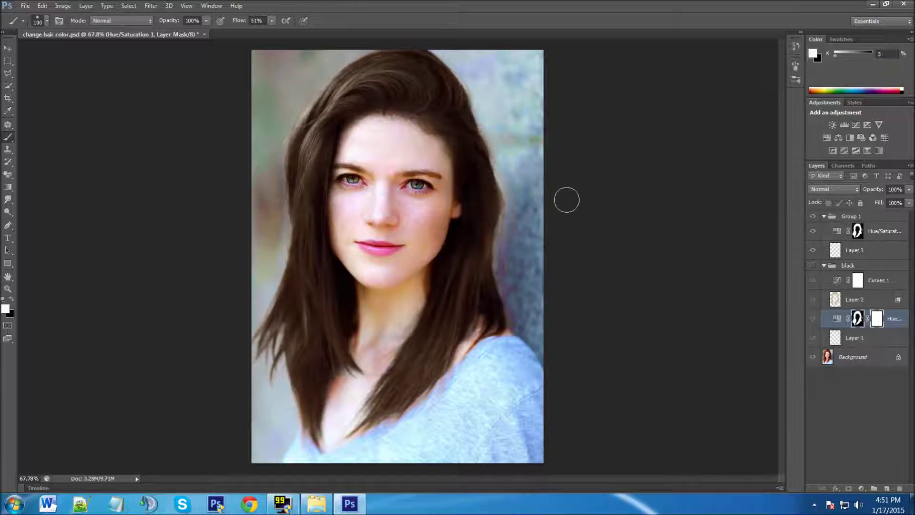
click(823, 267)
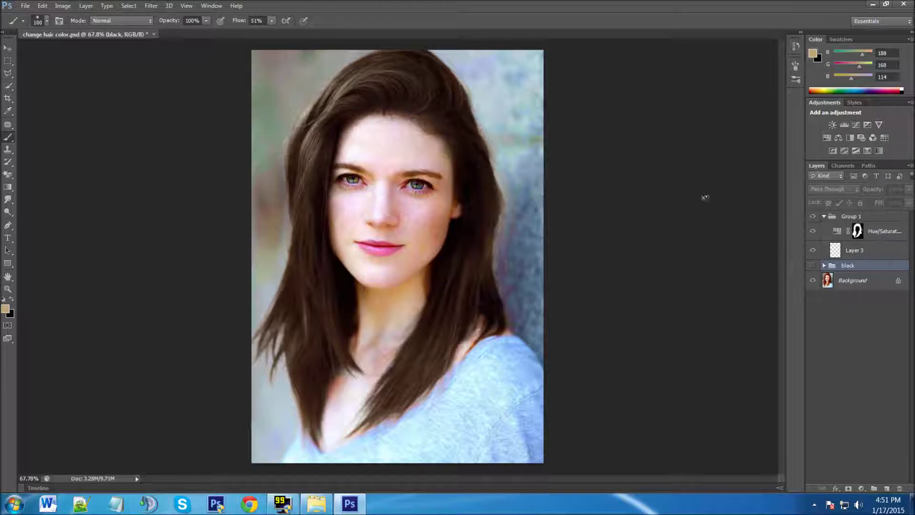
Add an empty layer above the new Hue/Saturation layer and set the foreground color to off-white faf9f5
click(882, 232)
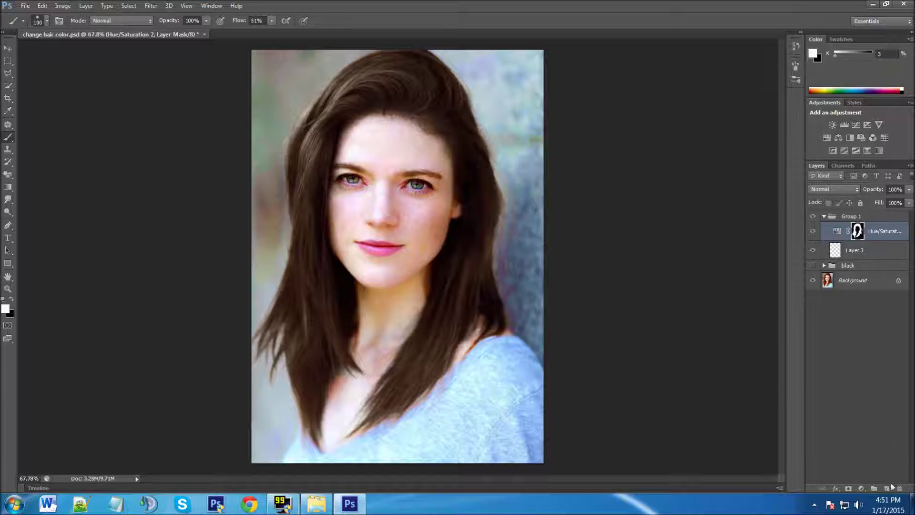
click(885, 489)
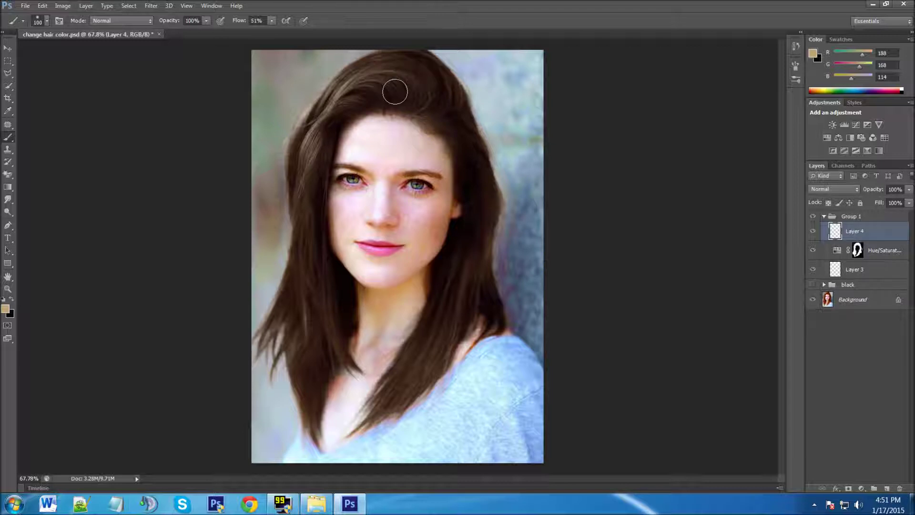
click(6, 310)
click(655, 131)
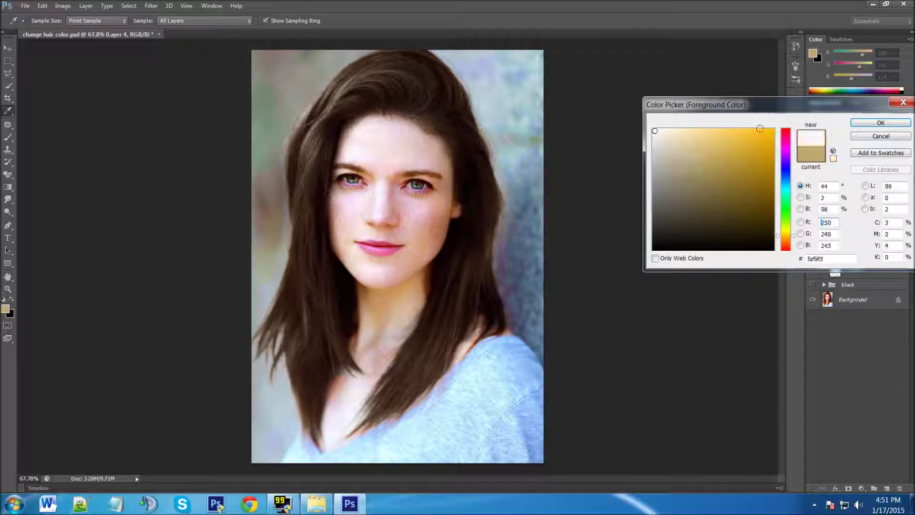
click(869, 123)
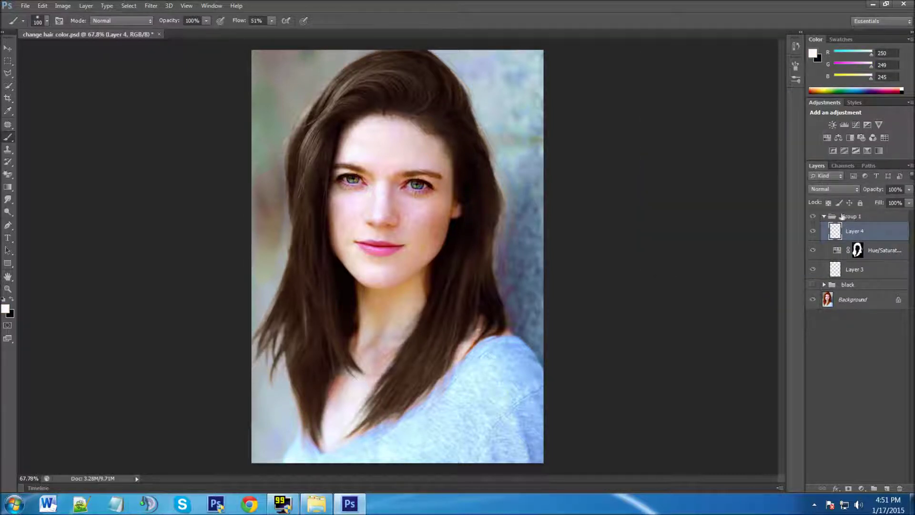
Set the new layer's blend mode to Overlay and brush off-white over the hair from the crown to the ends
click(828, 190)
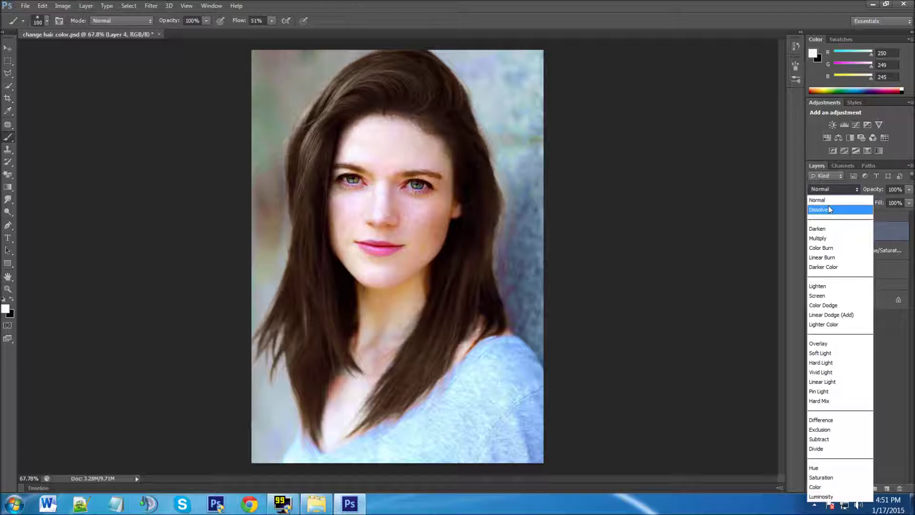
click(820, 344)
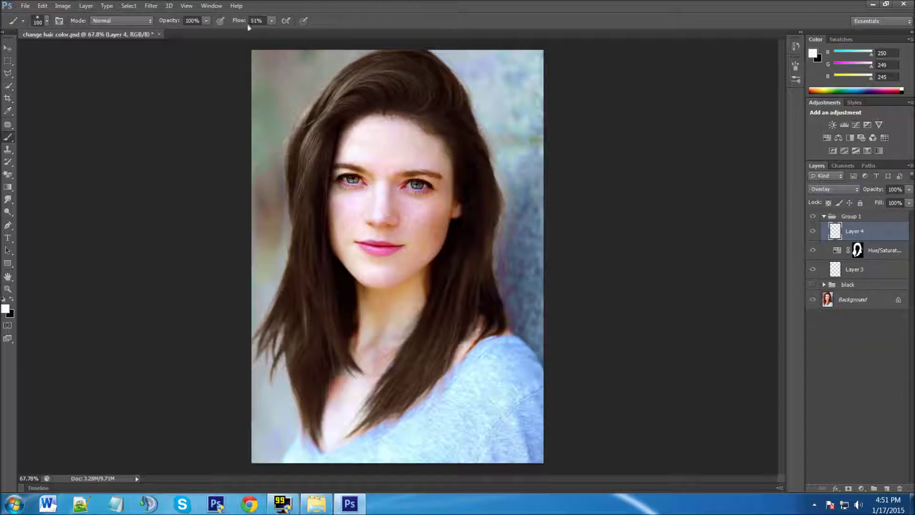
mouse_move(379, 74)
mouse_down()
mouse_move(403, 93)
mouse_move(371, 88)
mouse_up()
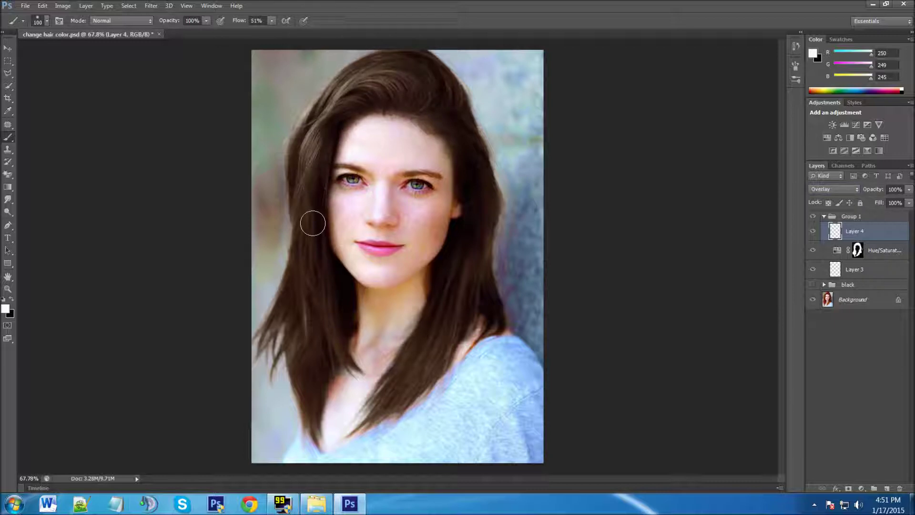
mouse_move(327, 357)
mouse_down()
mouse_move(313, 403)
mouse_move(300, 319)
mouse_move(286, 318)
mouse_move(303, 235)
mouse_move(296, 174)
mouse_move(353, 78)
mouse_move(384, 65)
mouse_move(426, 68)
mouse_move(438, 78)
mouse_move(450, 102)
mouse_move(427, 82)
mouse_move(455, 129)
mouse_move(457, 113)
mouse_move(482, 197)
mouse_move(465, 277)
mouse_move(436, 341)
mouse_move(405, 385)
mouse_move(391, 388)
mouse_move(474, 266)
mouse_move(483, 304)
mouse_move(475, 159)
mouse_move(453, 106)
mouse_move(408, 61)
mouse_move(317, 119)
mouse_move(401, 74)
mouse_move(427, 85)
mouse_move(447, 112)
mouse_move(453, 105)
mouse_move(464, 124)
mouse_move(485, 185)
mouse_move(473, 264)
mouse_move(406, 376)
mouse_up()
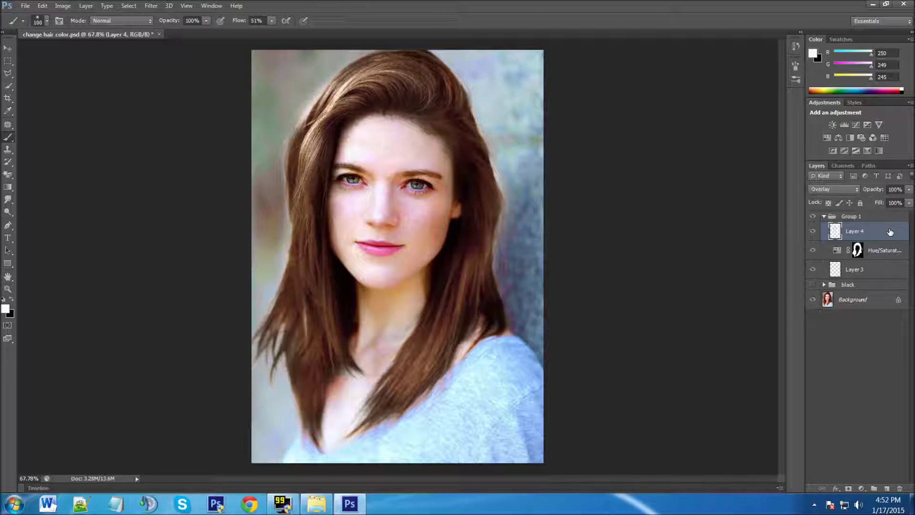
Split the painted layer's Blend If Underlying Layer black slider to 95 / 230 to fade the highlights from dark hair
double_click(888, 233)
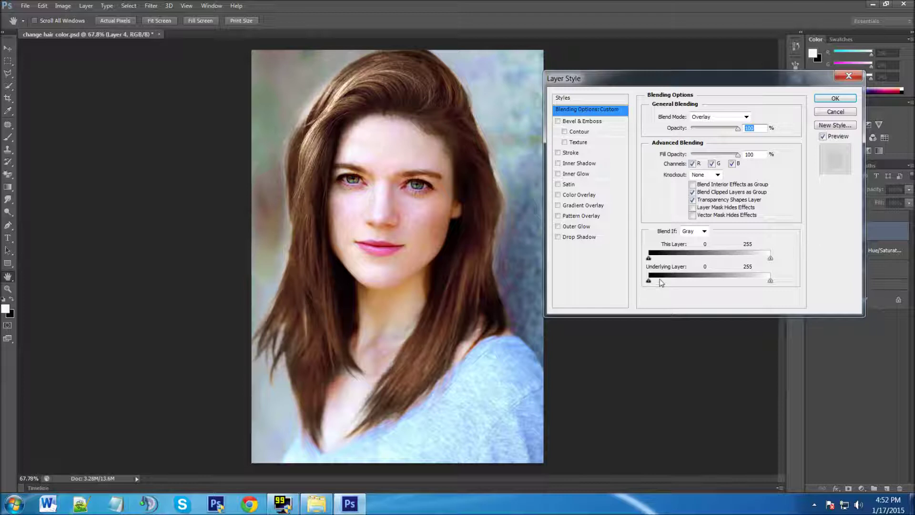
key(alt)
drag(649, 281, 754, 286)
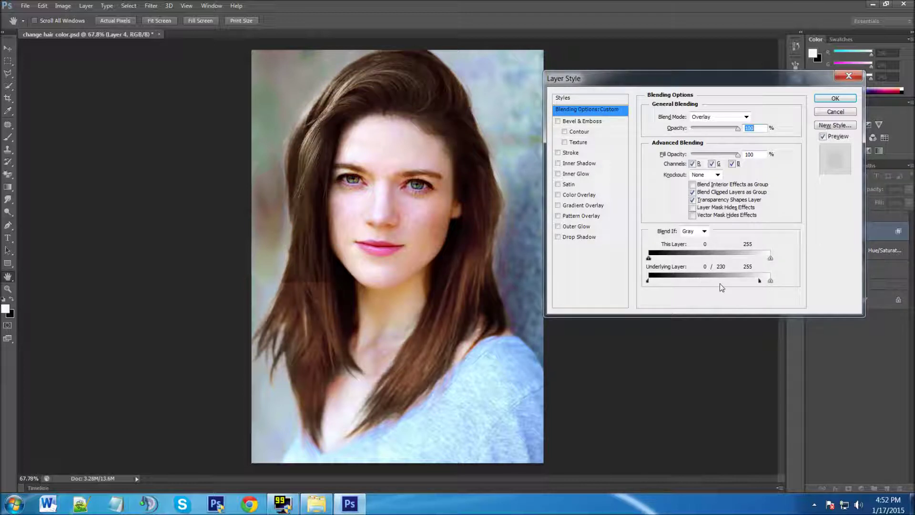
drag(648, 281, 686, 285)
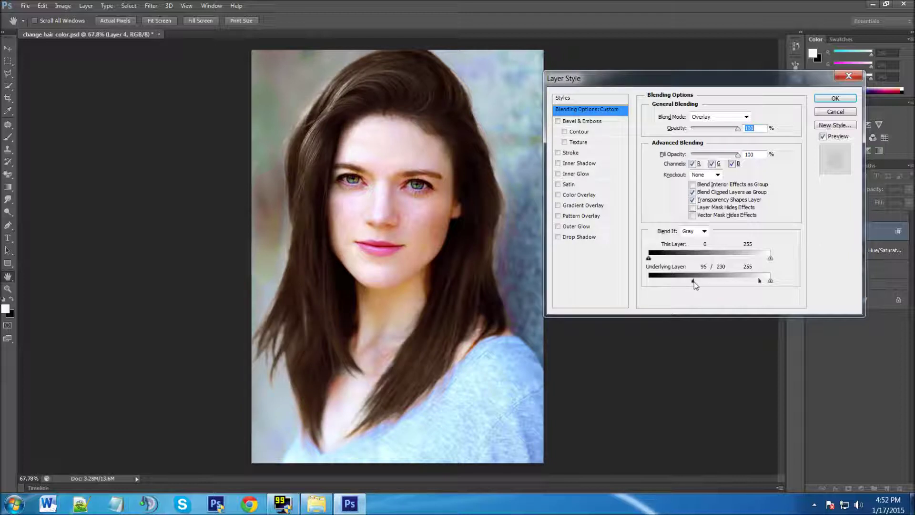
click(831, 99)
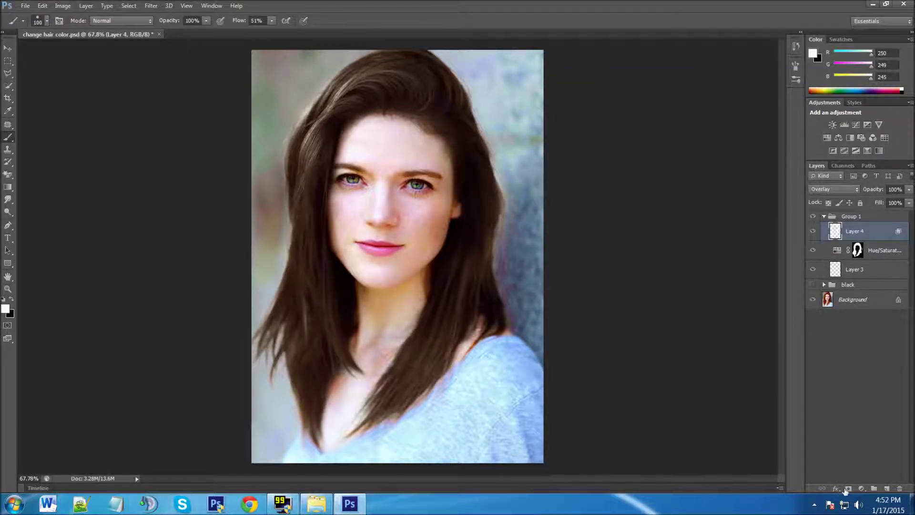
Add a Curves adjustment layer above the highlight layer with the RGB midpoint pulled slightly down
click(861, 488)
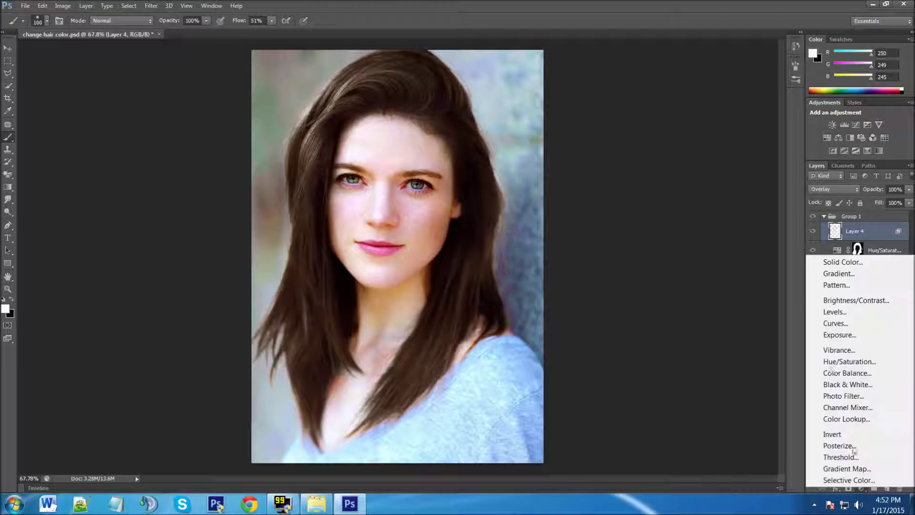
click(836, 324)
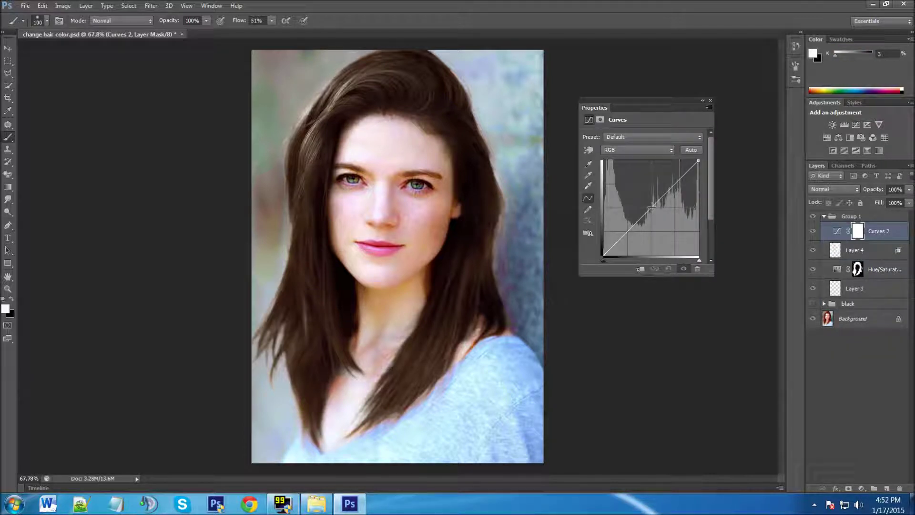
drag(651, 208, 656, 211)
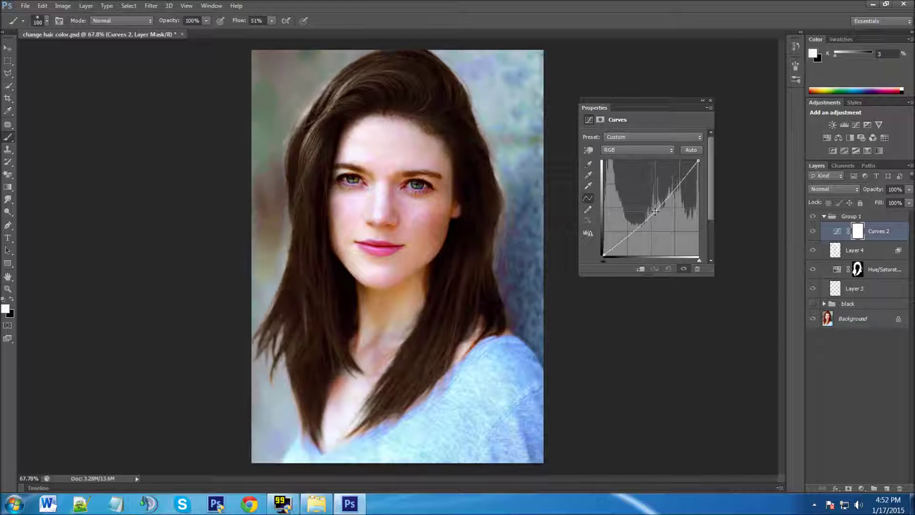
click(710, 101)
Rename Group 1 as brown and collapse it
double_click(850, 216)
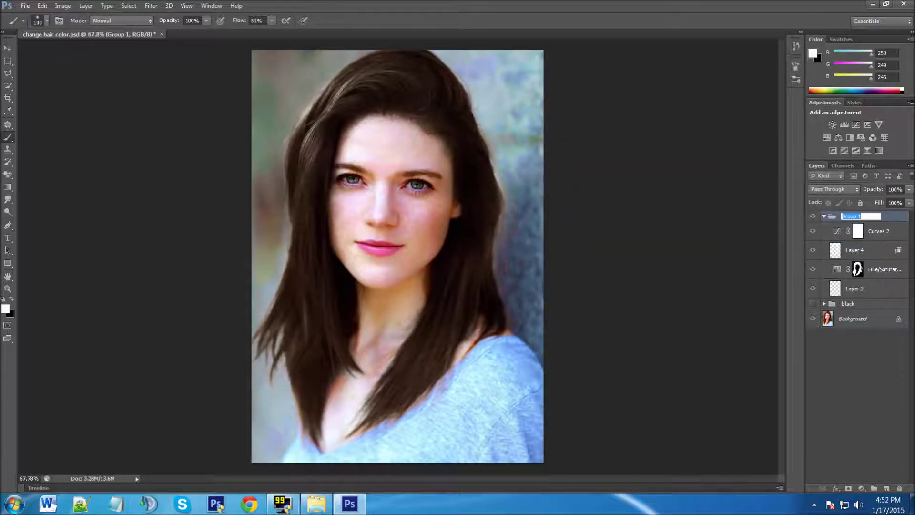
text(bl)
click(889, 220)
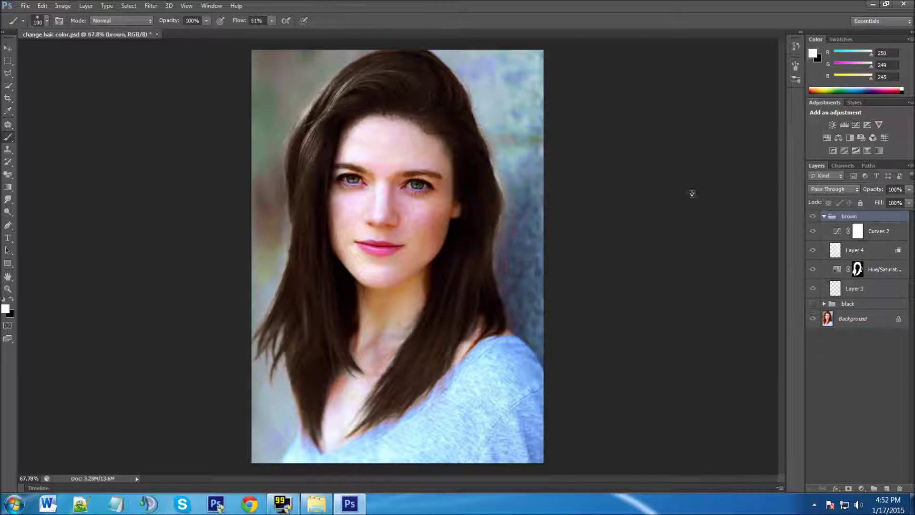
click(823, 217)
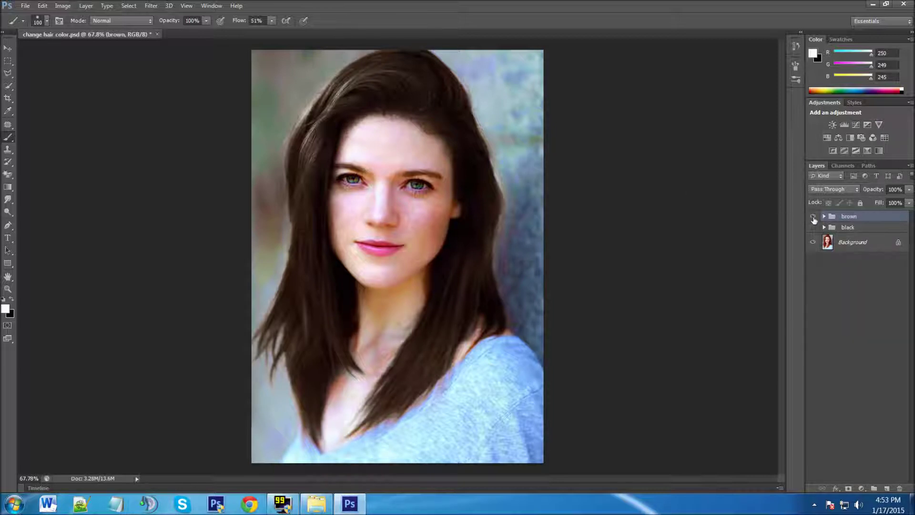
Hide the brown group and show the black group to compare the two hair colors
click(813, 217)
click(813, 228)
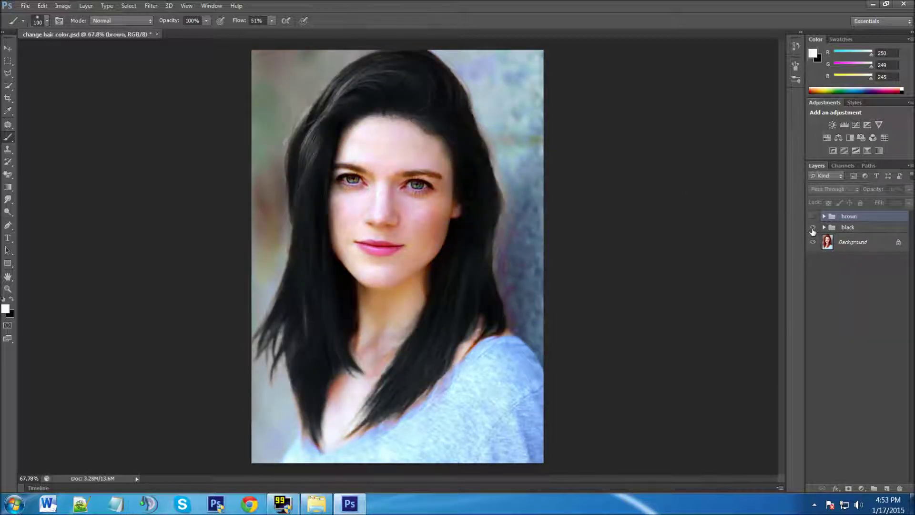
Hide the black group, preview the brown group, and hide it too so only the original red hair shows
click(813, 228)
click(812, 217)
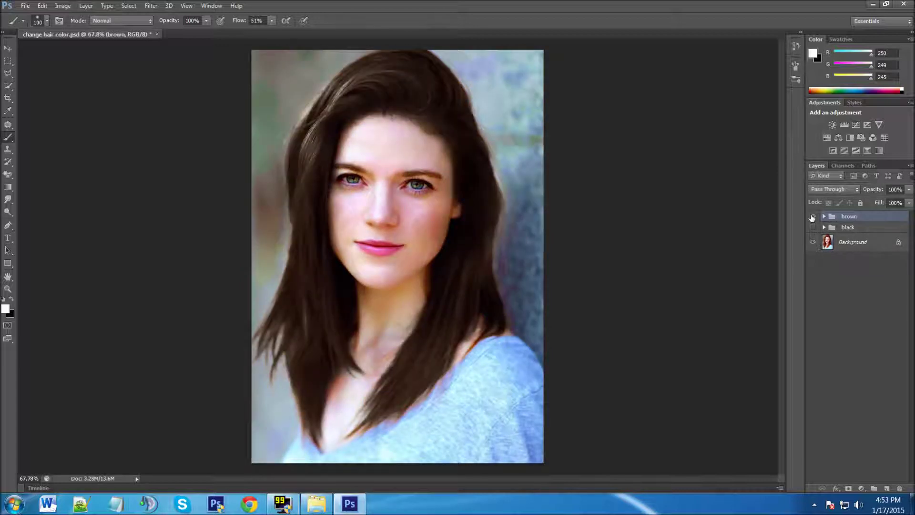
click(812, 217)
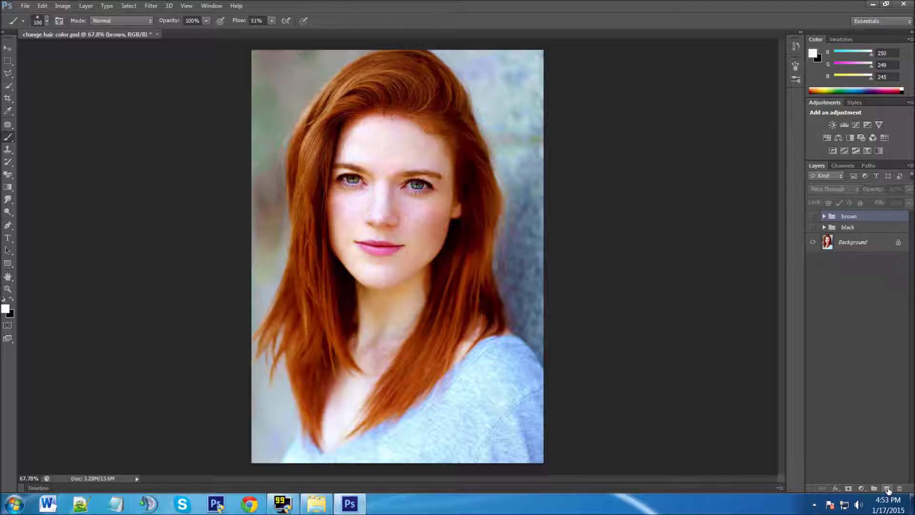
Create a new empty layer above the brown group, place it in its own group, and name the group blonde
click(887, 489)
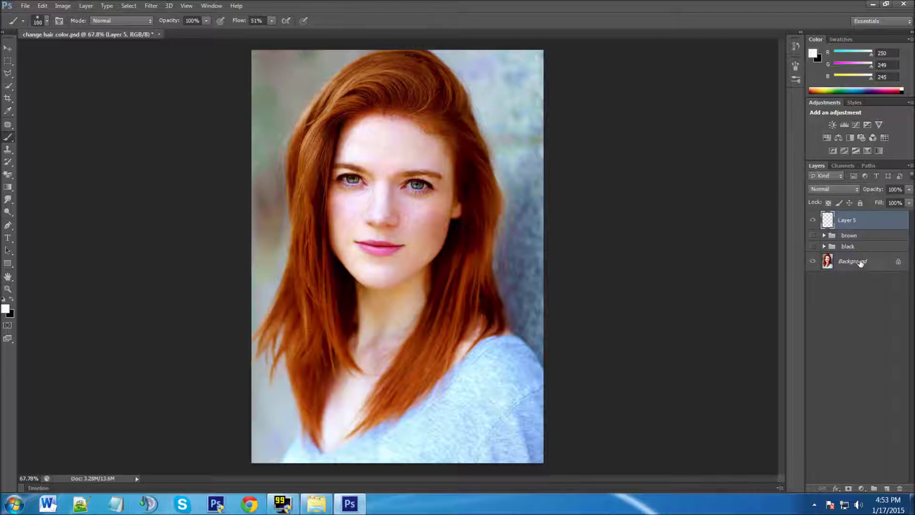
key(ctrl+g)
double_click(851, 217)
text(blonde)
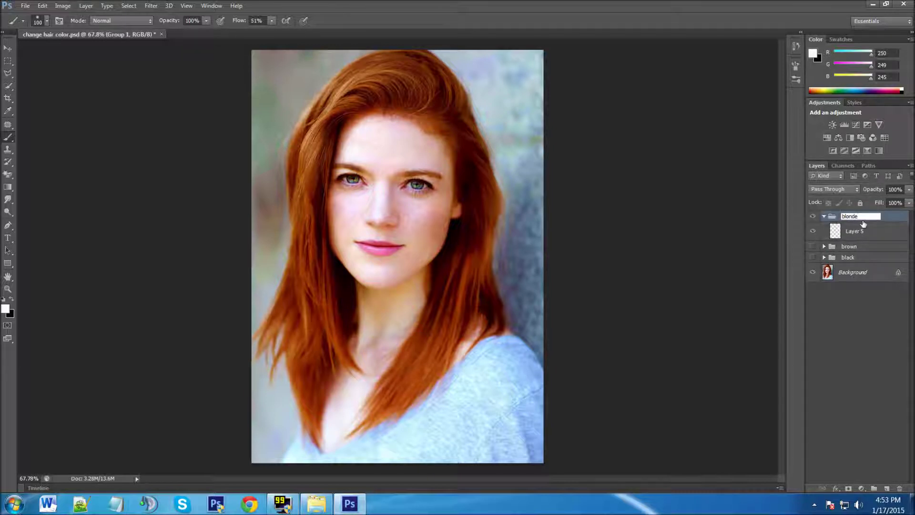
Add a Hue/Saturation adjustment layer above Layer 5 in the blonde group, targeting Reds with a color range sampled from the hair
click(889, 233)
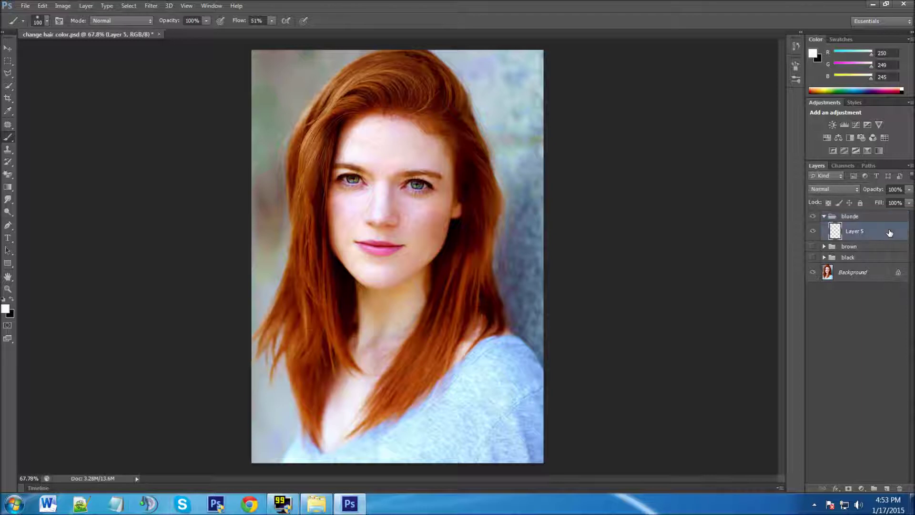
click(862, 489)
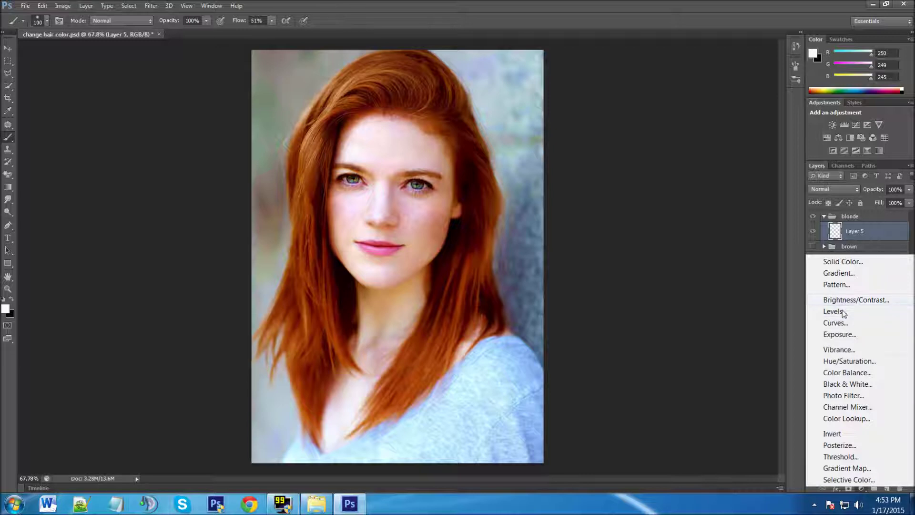
click(842, 362)
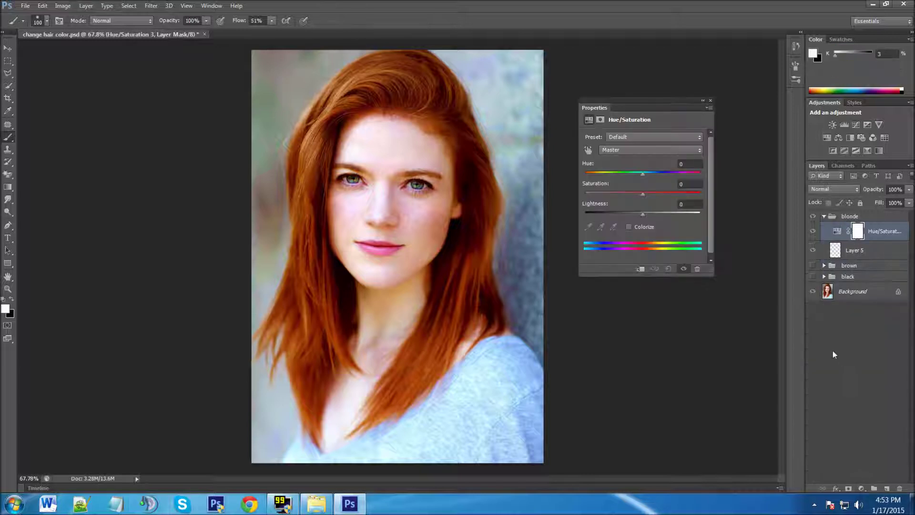
click(621, 150)
click(619, 160)
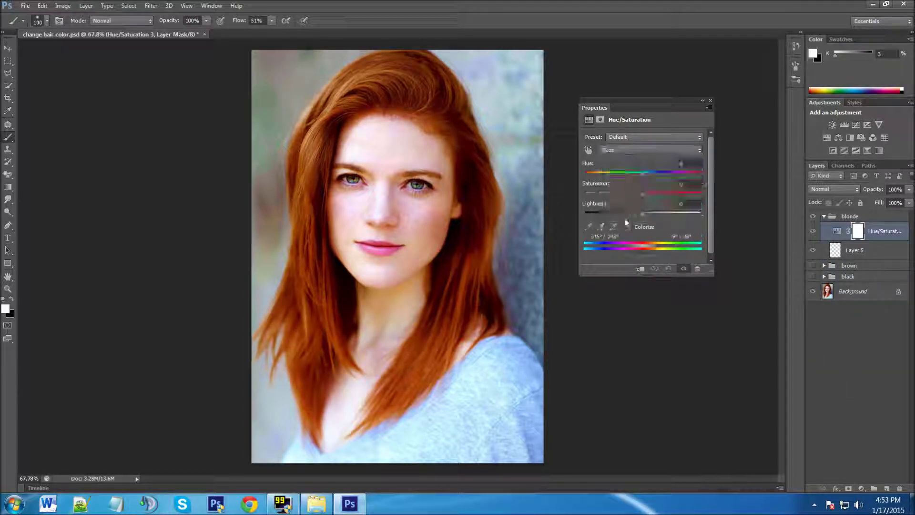
click(591, 227)
click(413, 78)
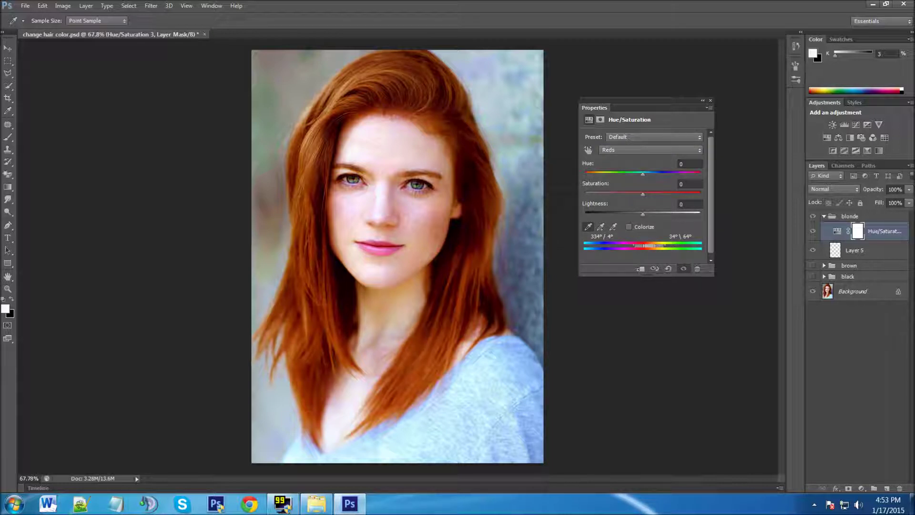
Set the Reds hue to +24 and saturation to +4 in the blonde Hue/Saturation adjustment
click(689, 164)
drag(643, 174, 653, 173)
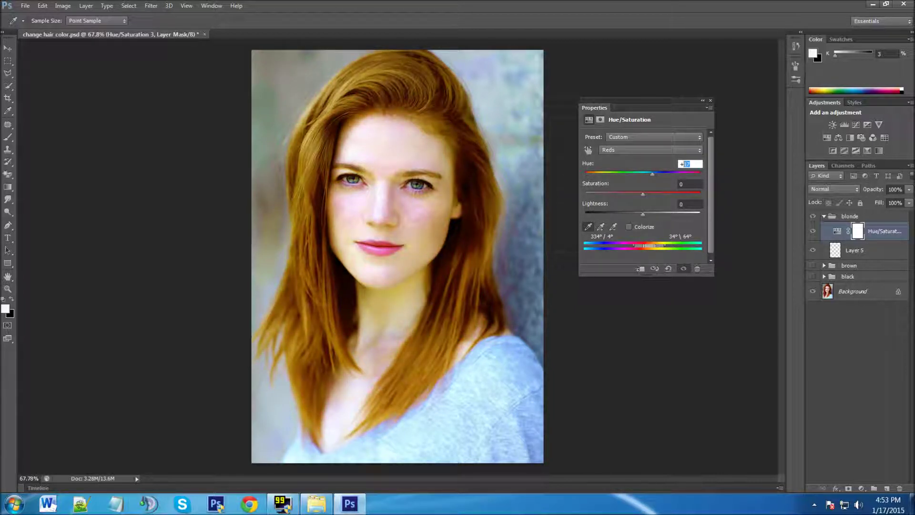
text(+24)
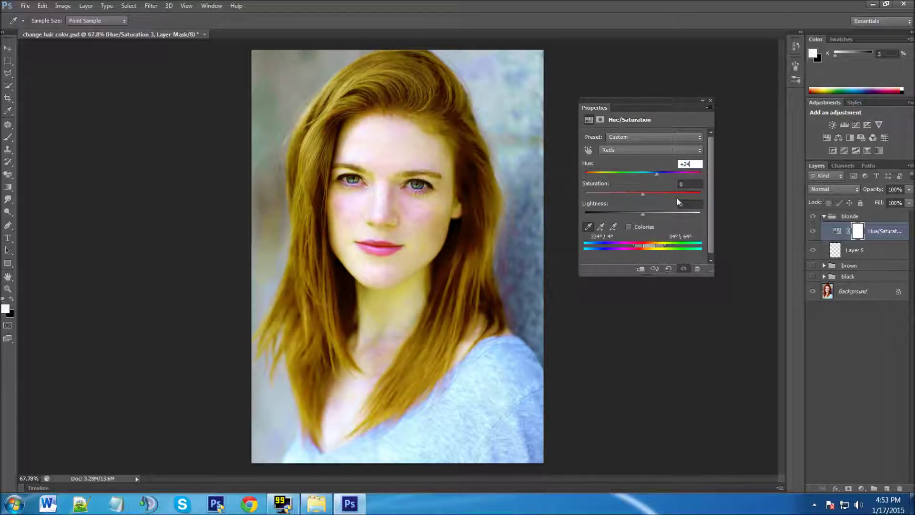
click(645, 194)
click(690, 184)
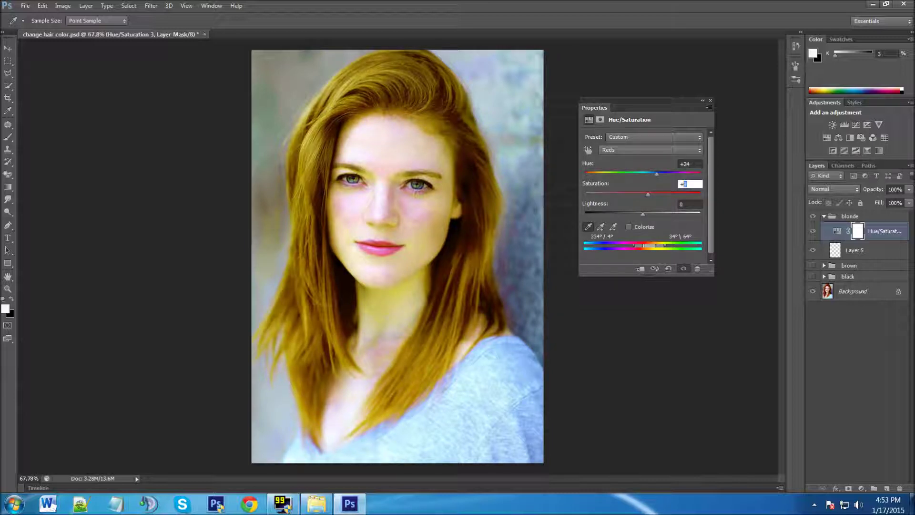
text(4)
Raise the Reds lightness to +82 and extend the affected color range with further hair samples
drag(646, 214, 675, 213)
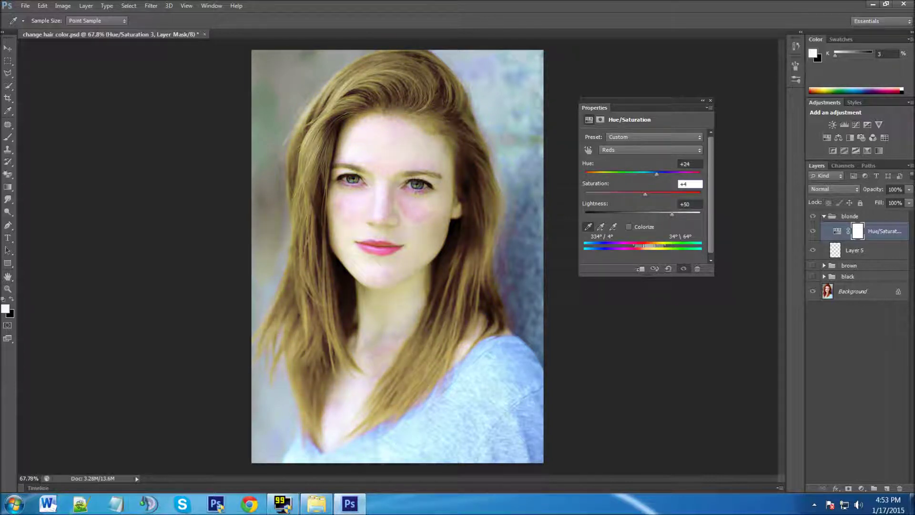
click(688, 204)
text(80)
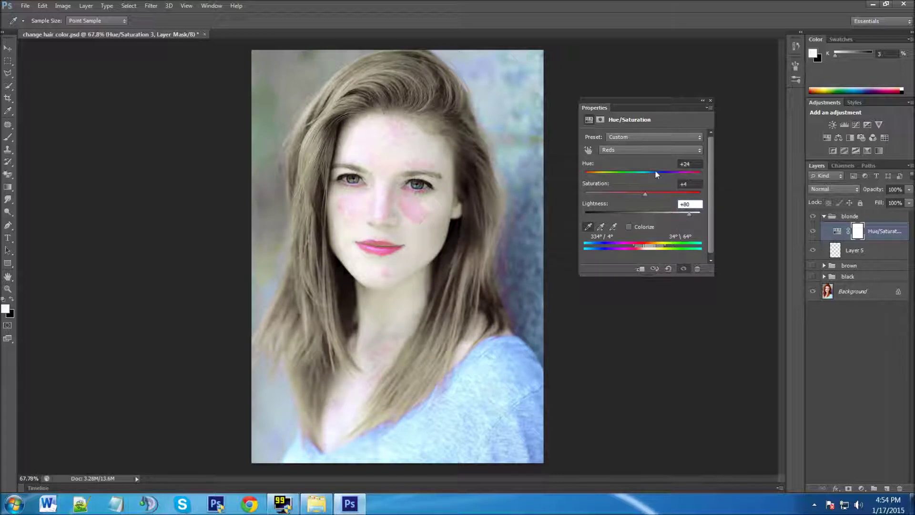
key(Up)
key(Up)
click(600, 227)
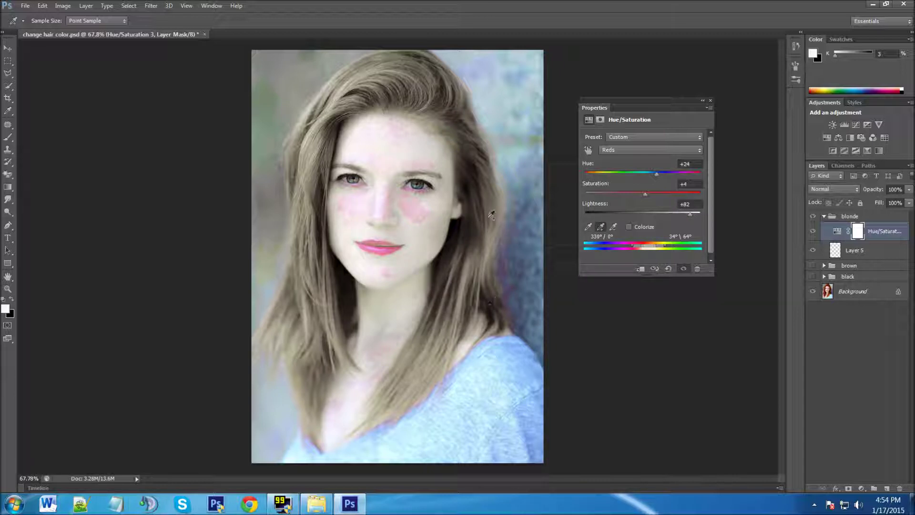
click(710, 101)
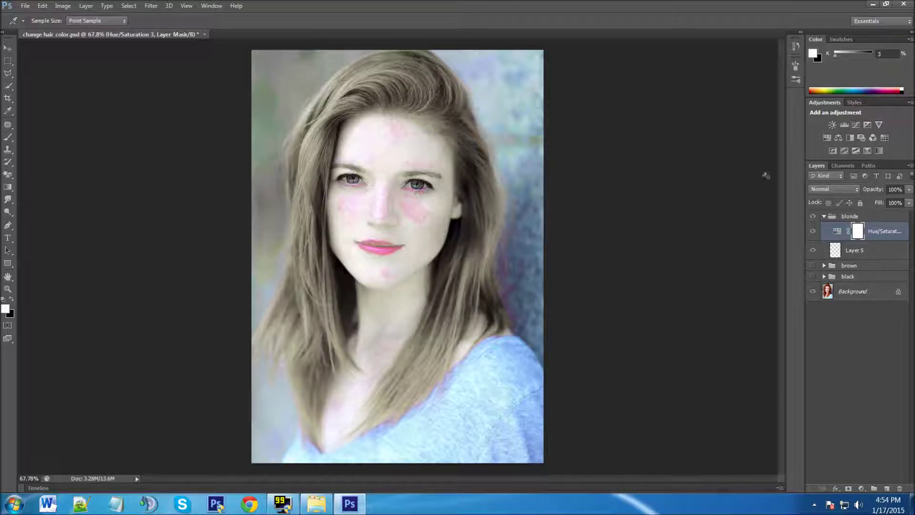
Copy the hair mask from the brown group's Hue/Saturation layer onto the blonde group's Hue/Saturation layer, replacing its mask
click(824, 266)
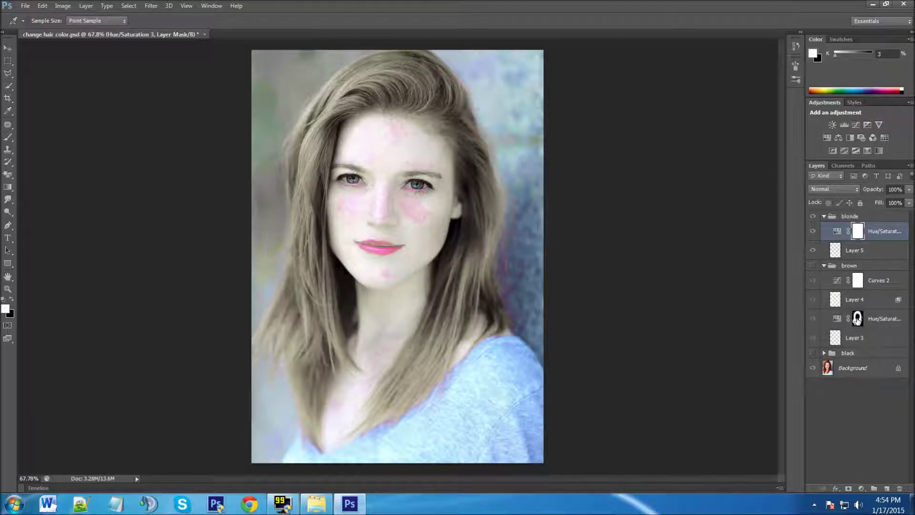
click(857, 321)
key(b)
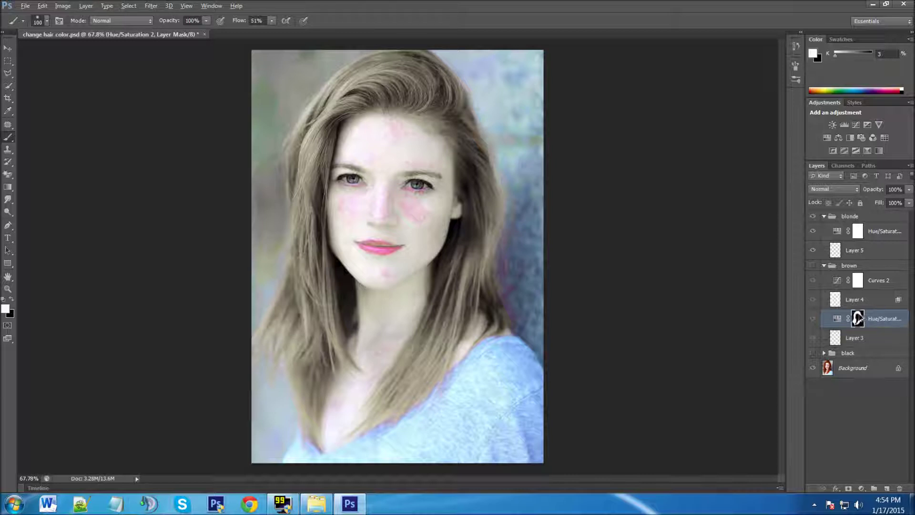
drag(857, 318, 863, 228)
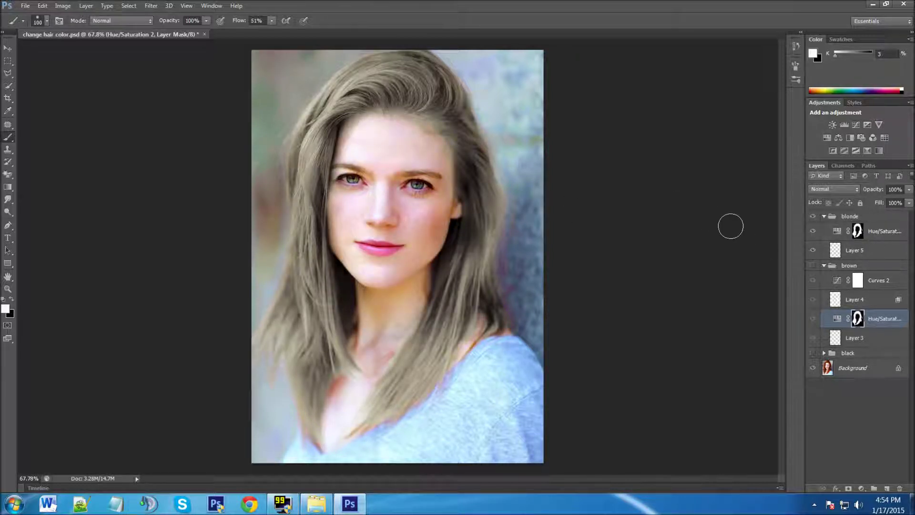
Add a new layer above the blonde Hue/Saturation layer and set its blend mode to Overlay
click(895, 233)
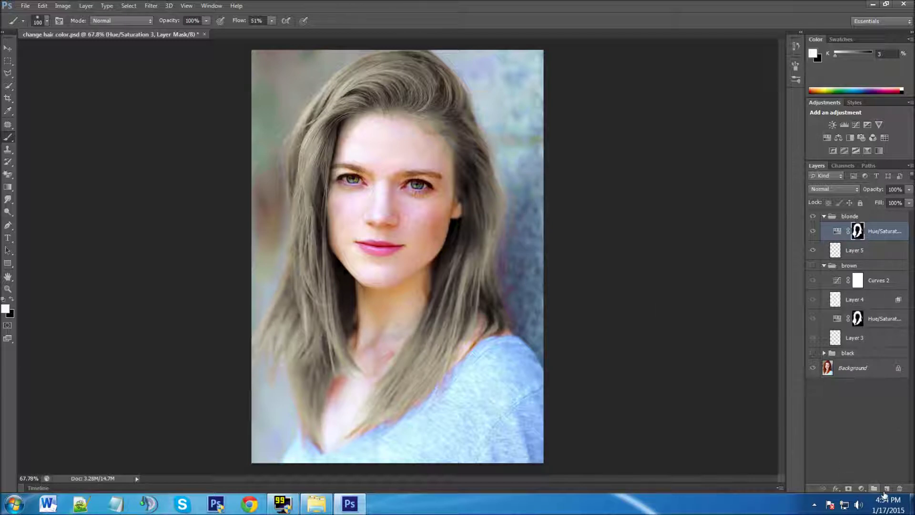
click(886, 489)
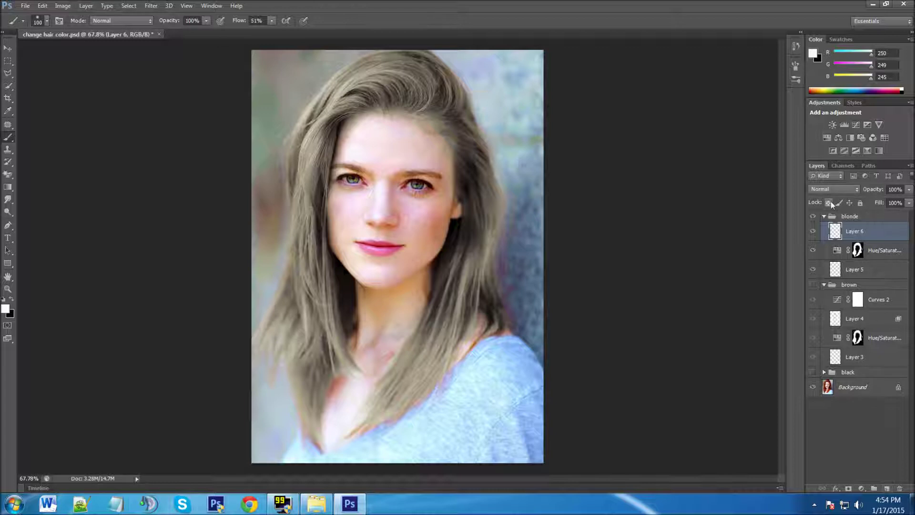
click(823, 190)
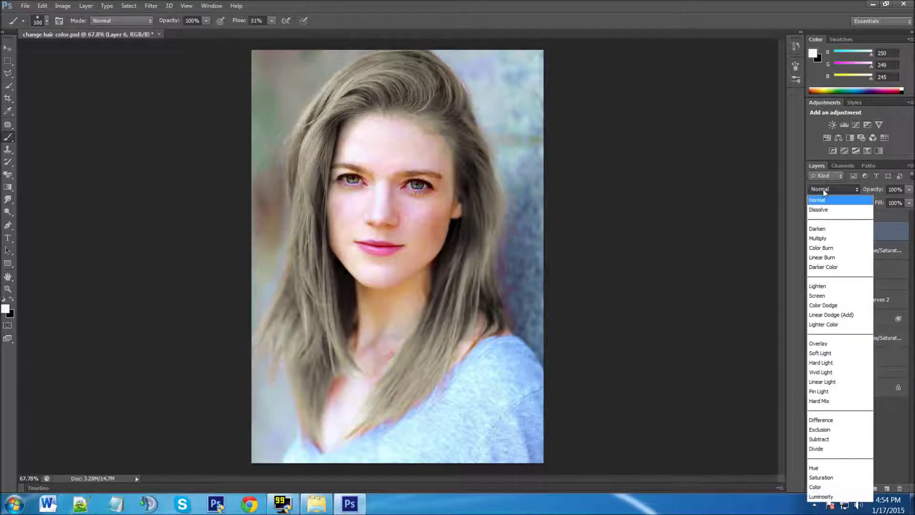
click(821, 344)
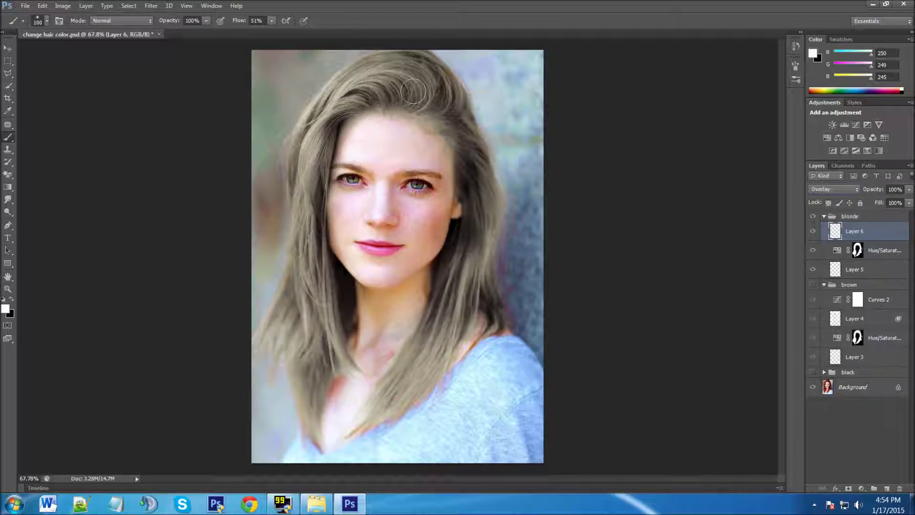
Paint near-white highlights over the hair on the Overlay layer, covering the crown and the lengths on both sides
mouse_move(411, 99)
mouse_down()
mouse_move(394, 85)
mouse_move(342, 94)
mouse_move(357, 92)
mouse_move(332, 101)
mouse_move(315, 160)
mouse_up()
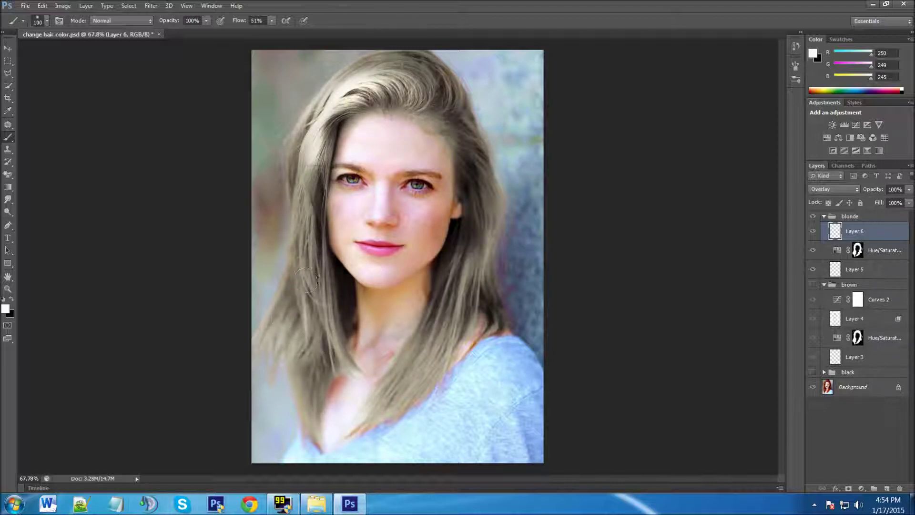
mouse_move(381, 74)
mouse_down()
mouse_move(375, 64)
mouse_move(451, 98)
mouse_move(444, 91)
mouse_move(477, 163)
mouse_up()
mouse_move(414, 371)
mouse_down()
mouse_move(401, 382)
mouse_move(434, 354)
mouse_move(469, 268)
mouse_move(483, 284)
mouse_move(453, 261)
mouse_move(458, 248)
mouse_move(461, 281)
mouse_up()
mouse_move(412, 358)
mouse_down()
mouse_move(444, 291)
mouse_move(460, 286)
mouse_move(453, 252)
mouse_up()
mouse_move(459, 115)
mouse_down()
mouse_move(472, 162)
mouse_move(405, 67)
mouse_move(326, 105)
mouse_move(302, 224)
mouse_move(305, 257)
mouse_move(305, 200)
mouse_move(313, 321)
mouse_move(302, 370)
mouse_move(302, 280)
mouse_up()
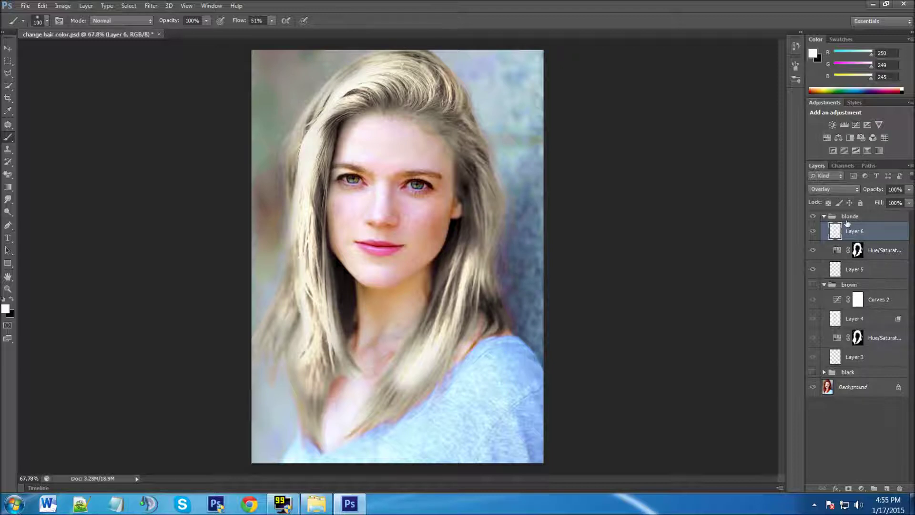
Split the highlight layer's Blend If Underlying Layer black slider to 172 / 240
double_click(882, 237)
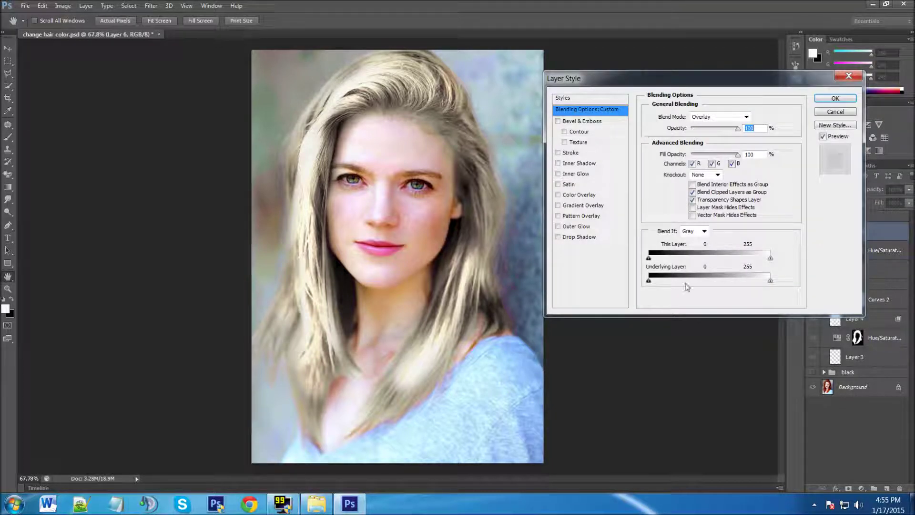
key(alt)
drag(649, 281, 764, 285)
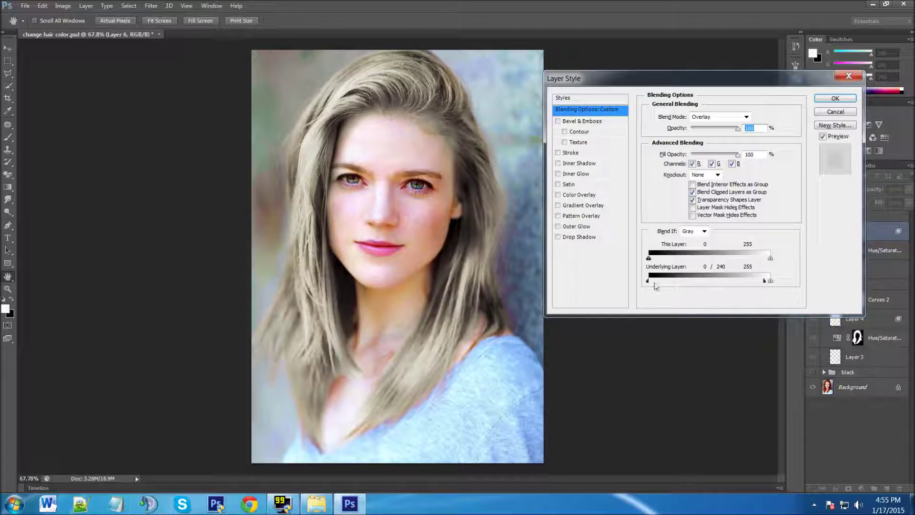
drag(649, 283, 702, 288)
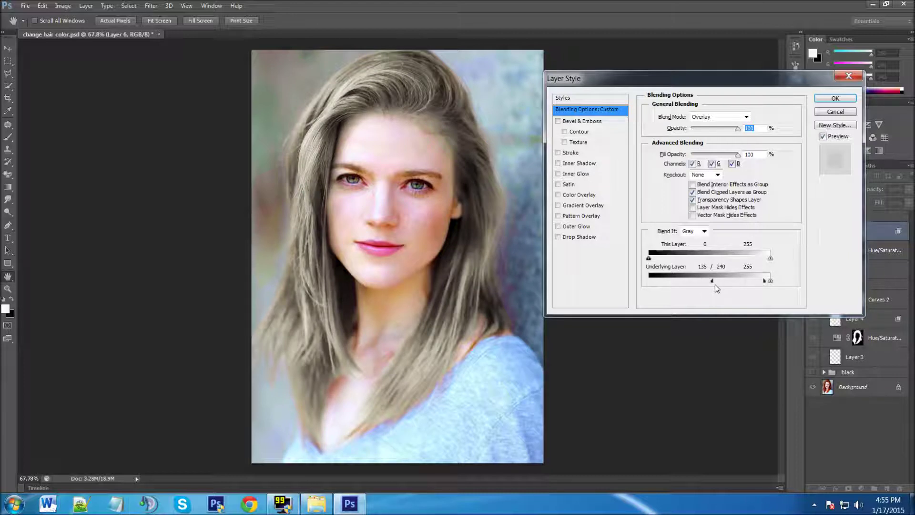
drag(723, 284, 731, 283)
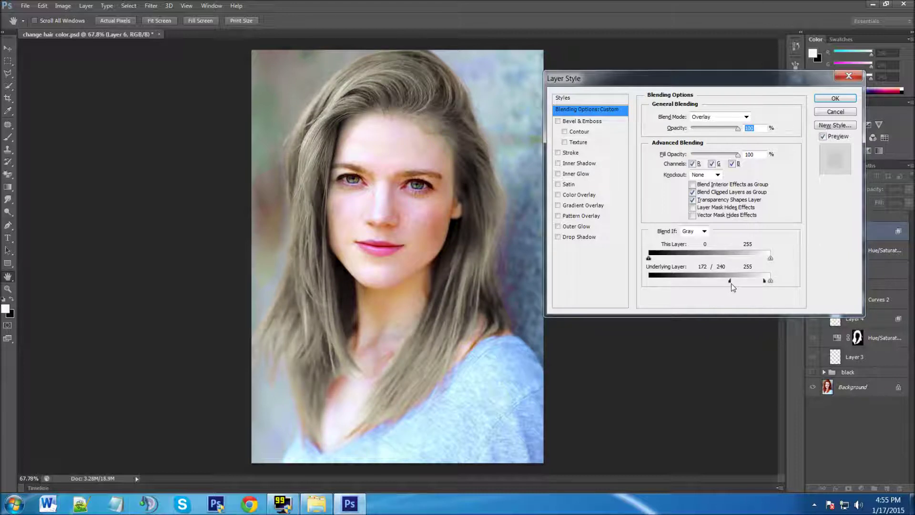
click(832, 100)
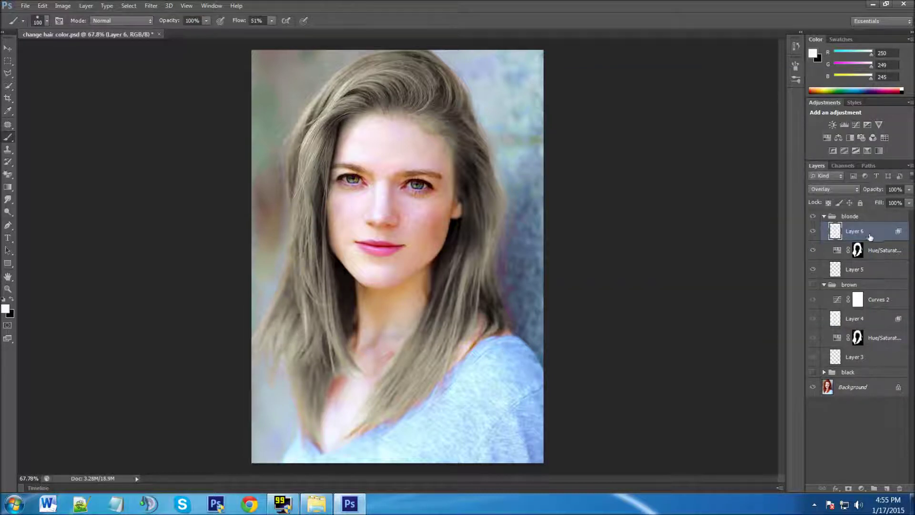
Add a Curves adjustment layer above the blonde highlight layer and pull the RGB midpoint slightly down
click(862, 491)
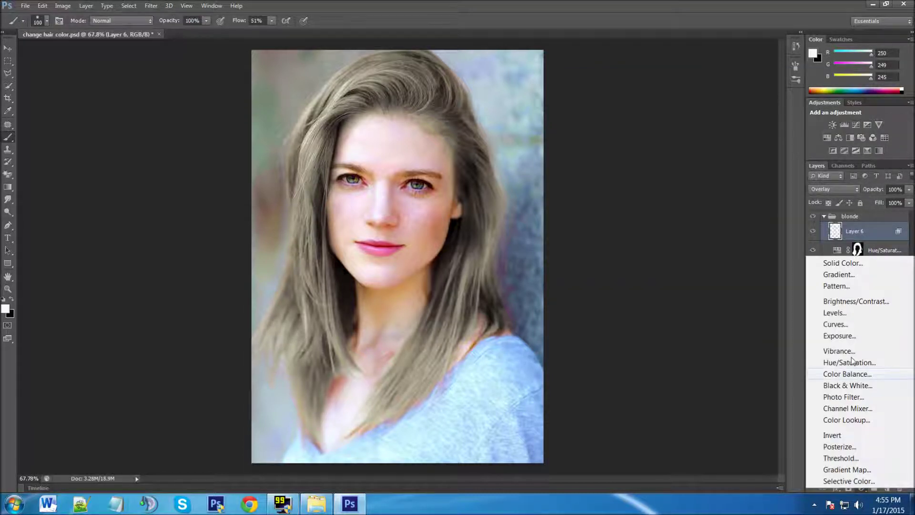
click(837, 326)
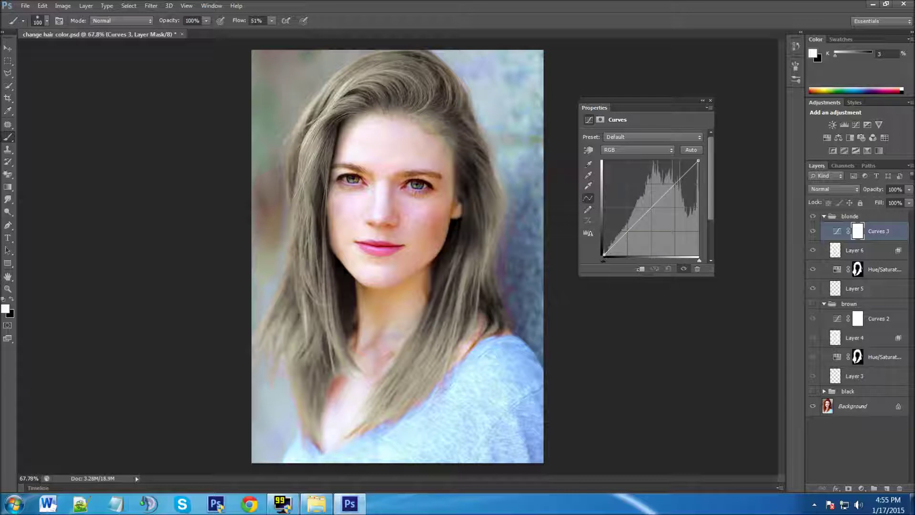
drag(652, 209, 654, 211)
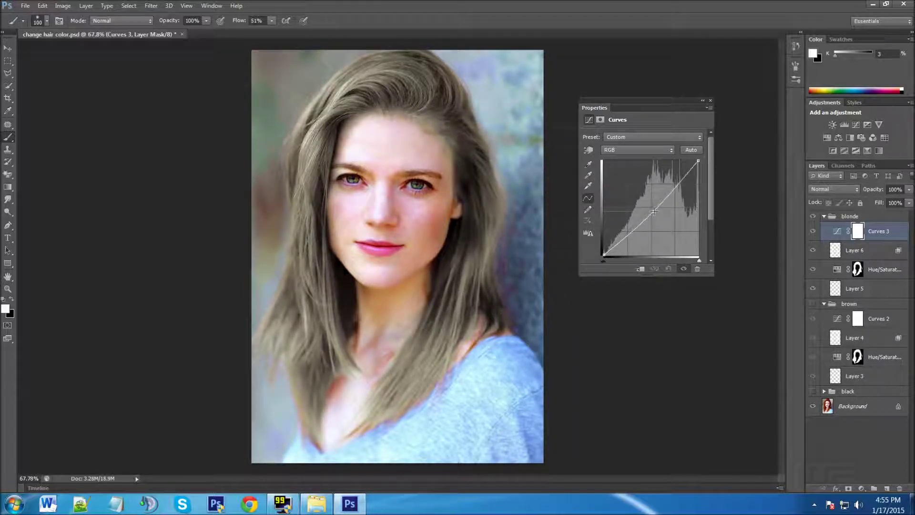
click(710, 100)
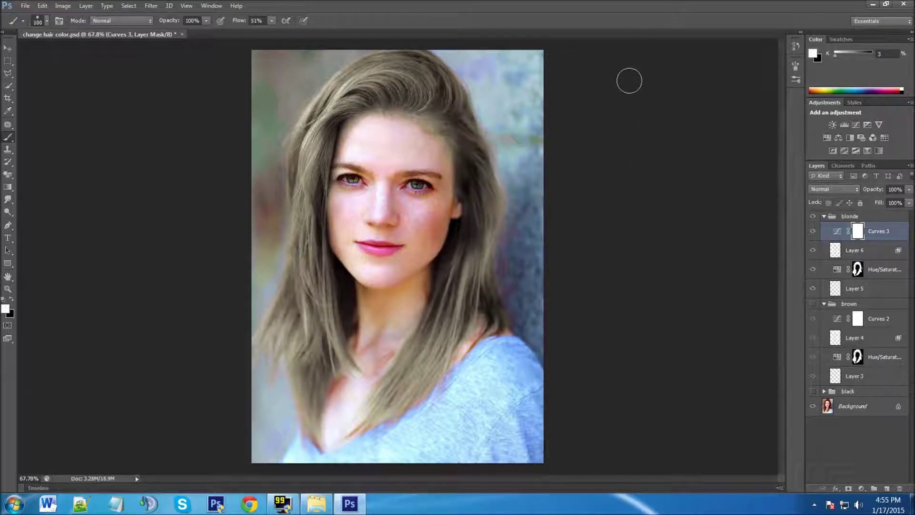
Collapse the blonde and brown groups and hide the blonde group
click(825, 218)
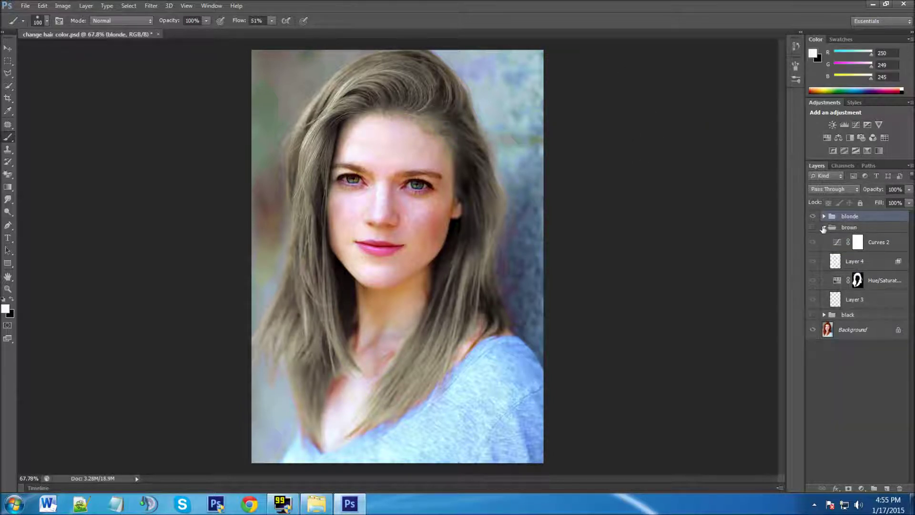
click(823, 228)
click(813, 217)
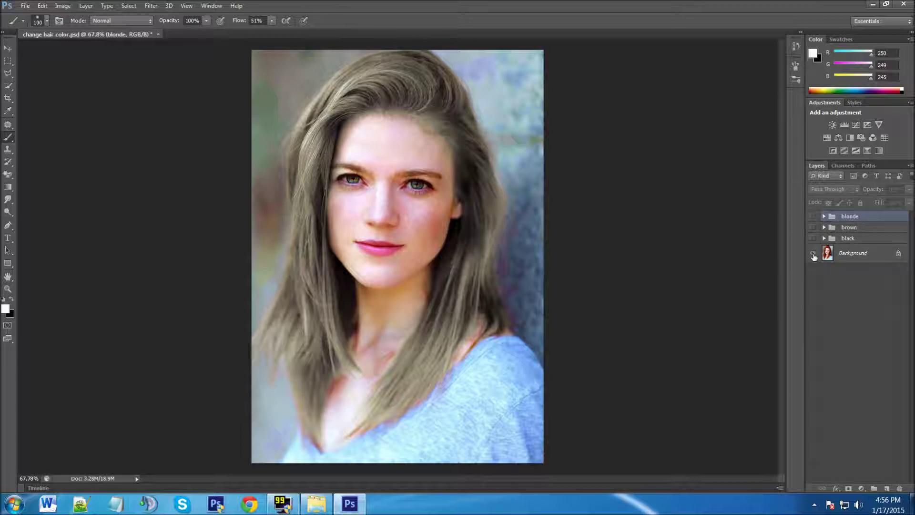
Show the black, brown and blonde groups one at a time to compare the hair colors with the original
click(813, 238)
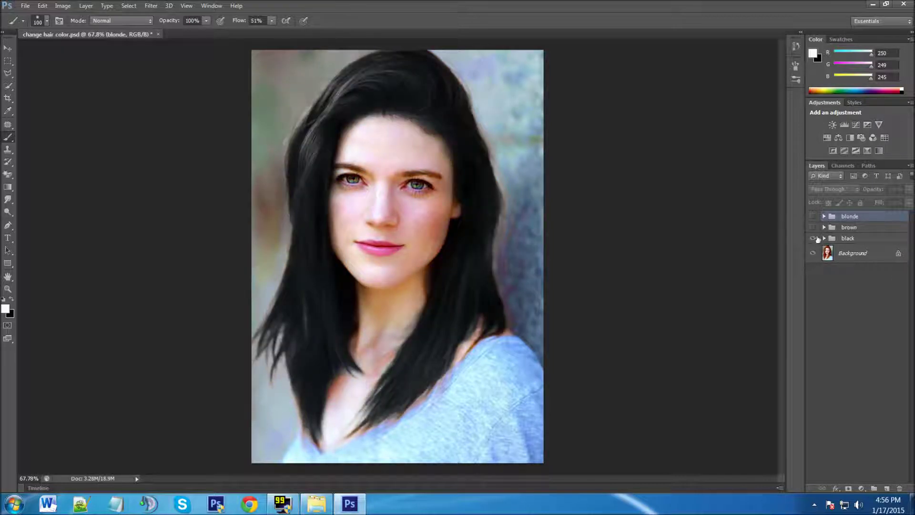
click(813, 238)
click(813, 228)
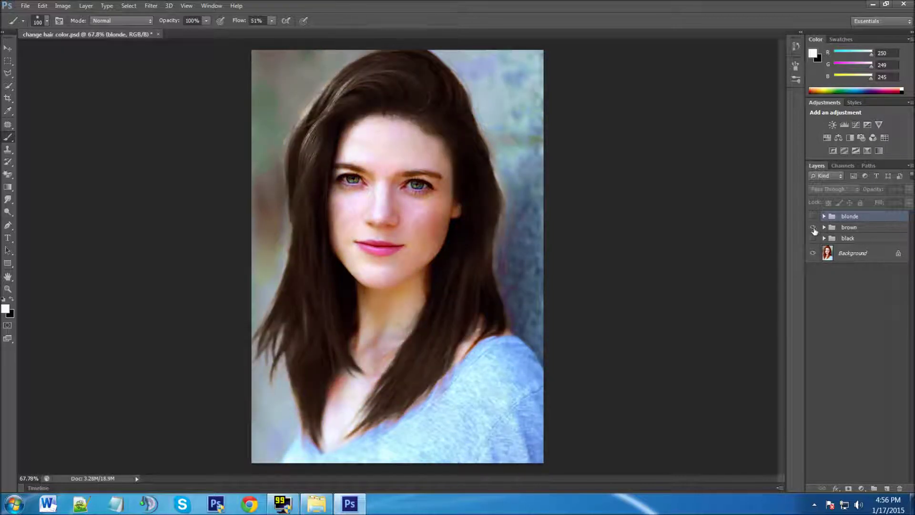
click(813, 227)
click(812, 216)
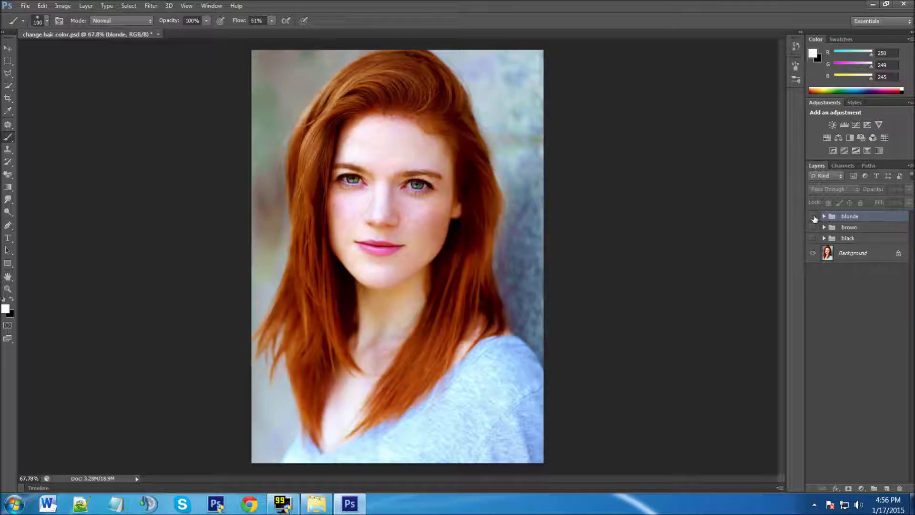